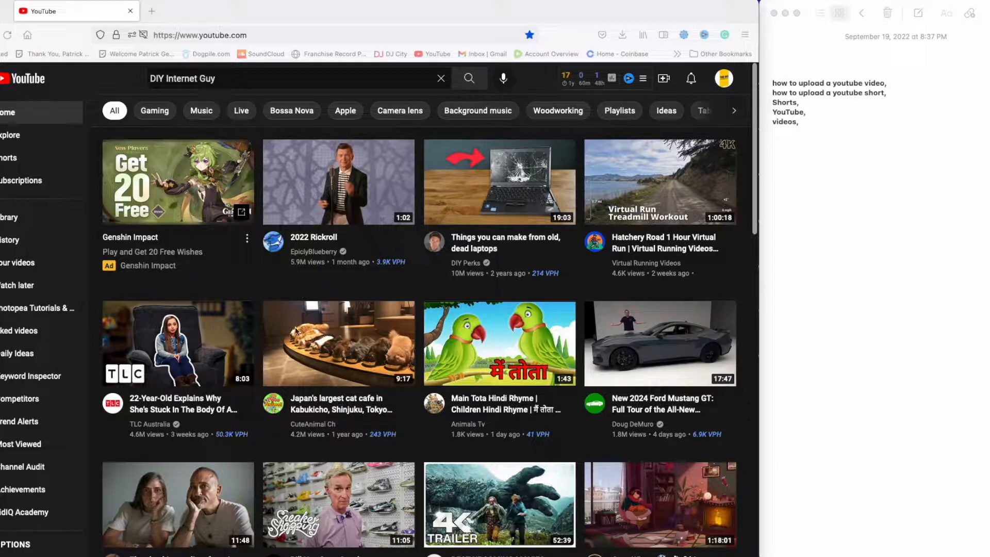
pyautogui.tripleClick(255, 83)
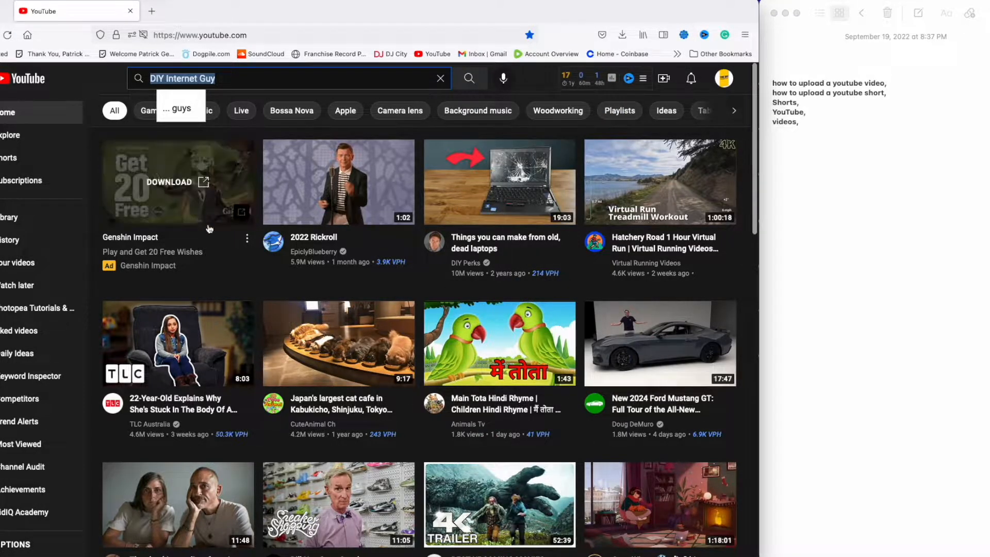
pyautogui.click(94, 79)
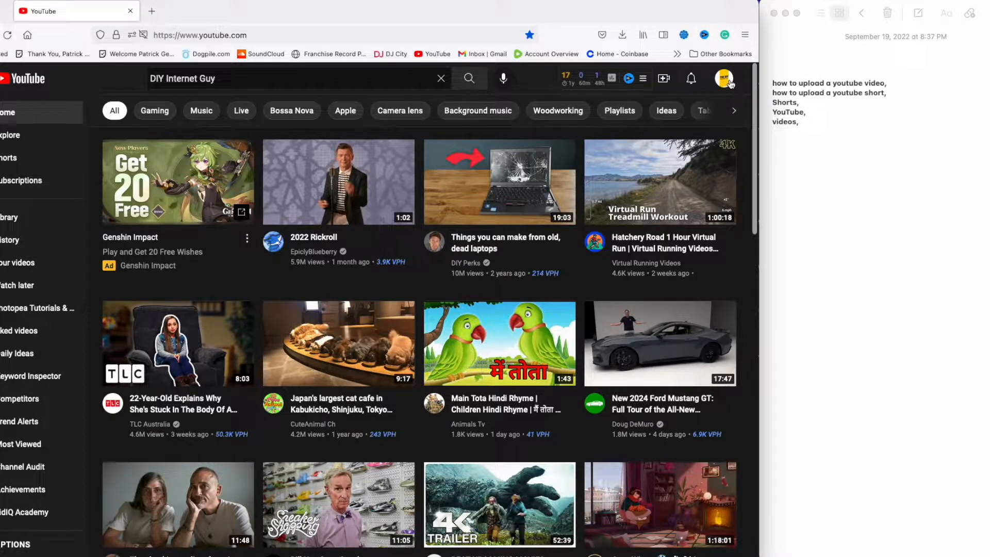
# Open the channel's own videos in YouTube Studio, keeping only one Channel content tab open
pyautogui.click(25, 263)
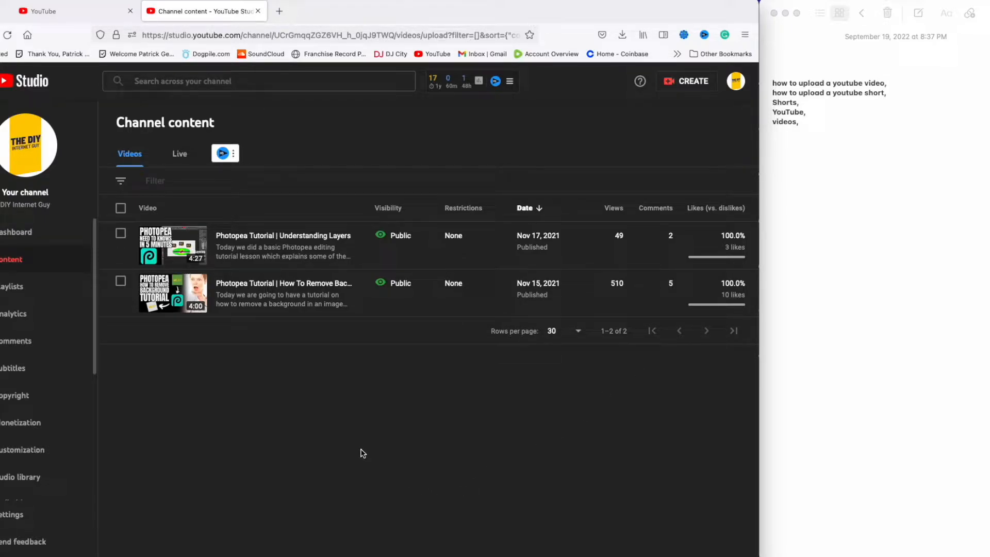
pyautogui.scroll(-5, 13, 413)
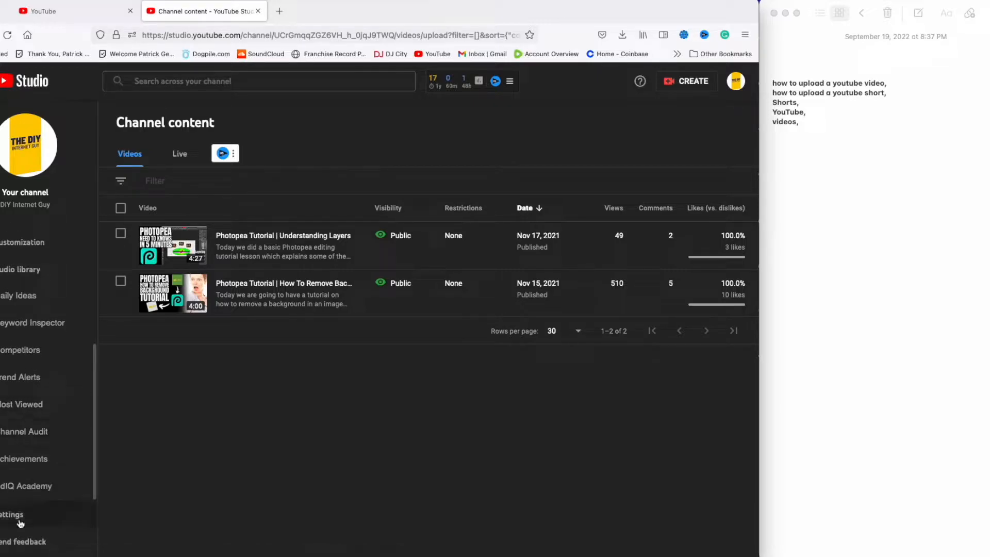
pyautogui.click(63, 15)
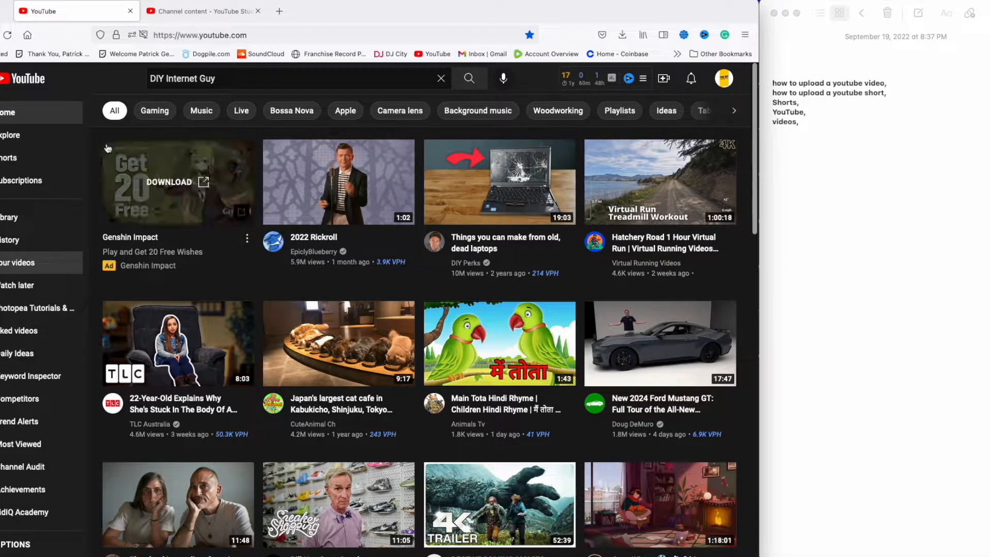
pyautogui.click(10, 262)
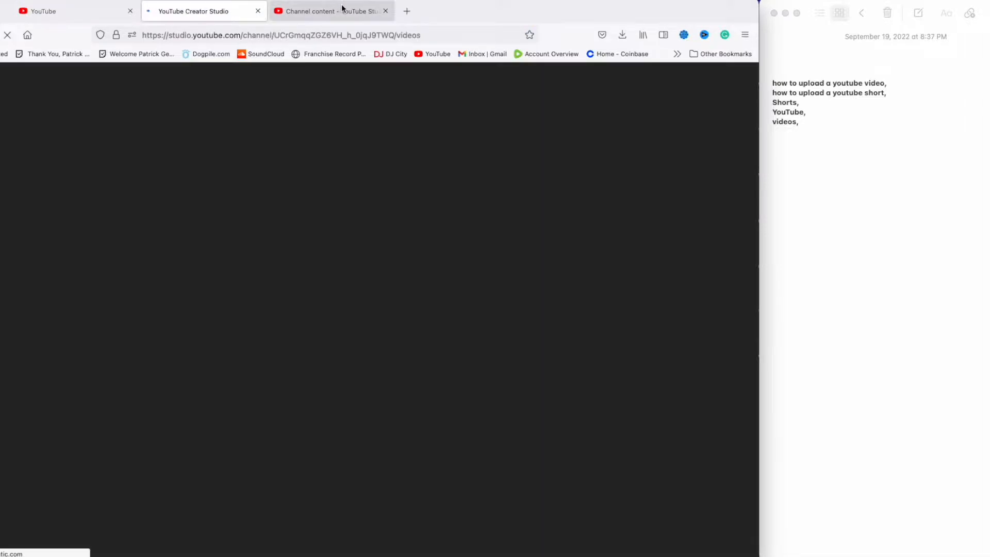
pyautogui.click(345, 10)
pyautogui.click(386, 11)
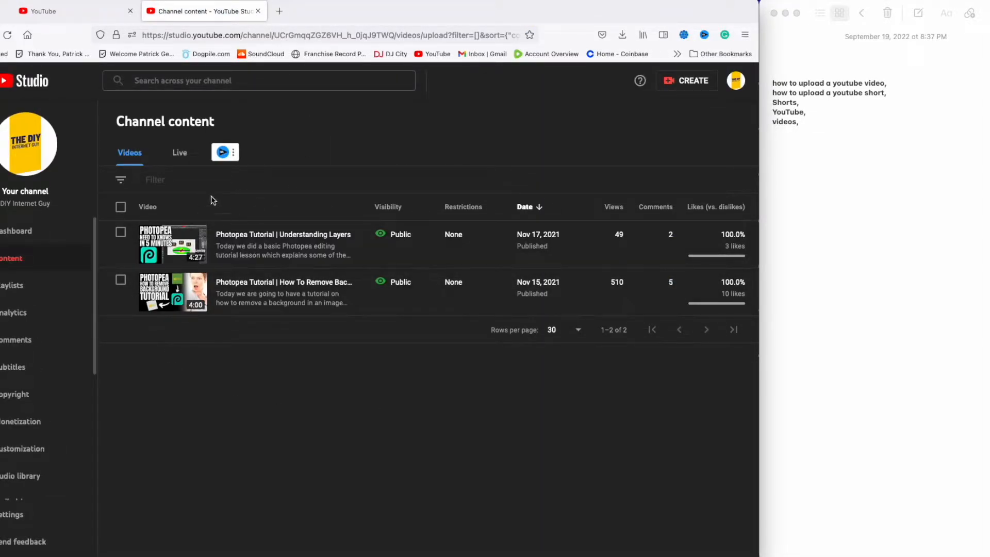
# Open the Studio settings and review the channel's basic info, advanced settings and feature eligibility
pyautogui.scroll(-10, 42, 361)
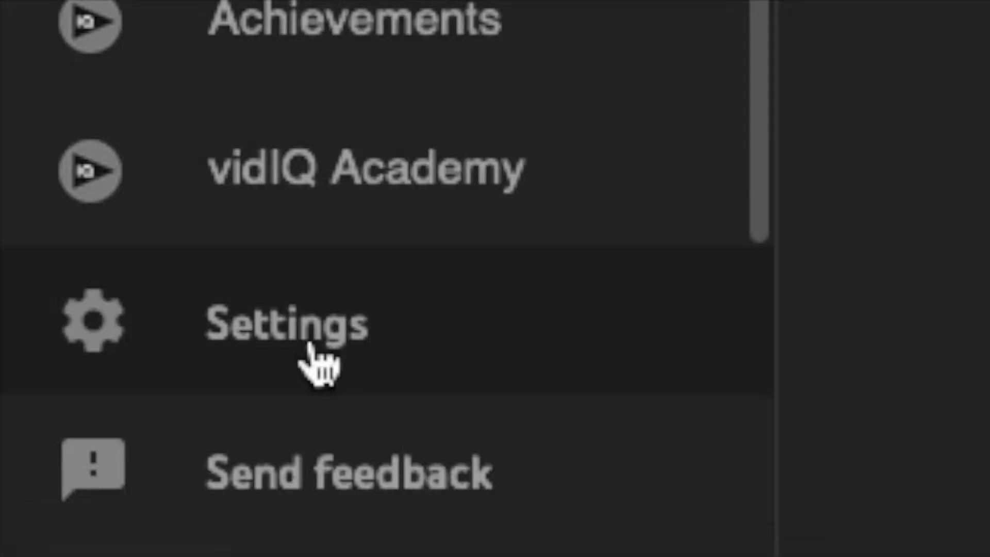
pyautogui.click(309, 349)
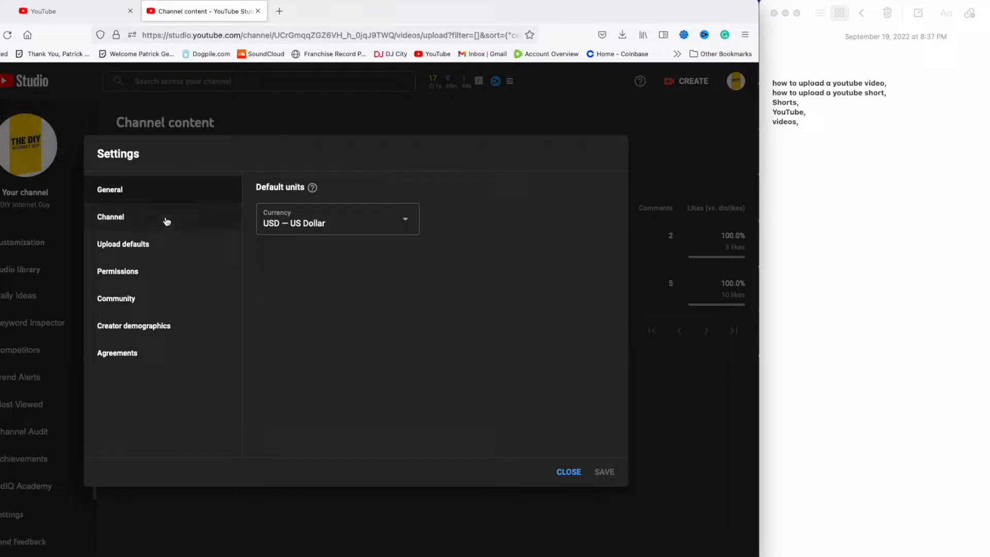
pyautogui.click(147, 224)
pyautogui.scroll(-3, 467, 274)
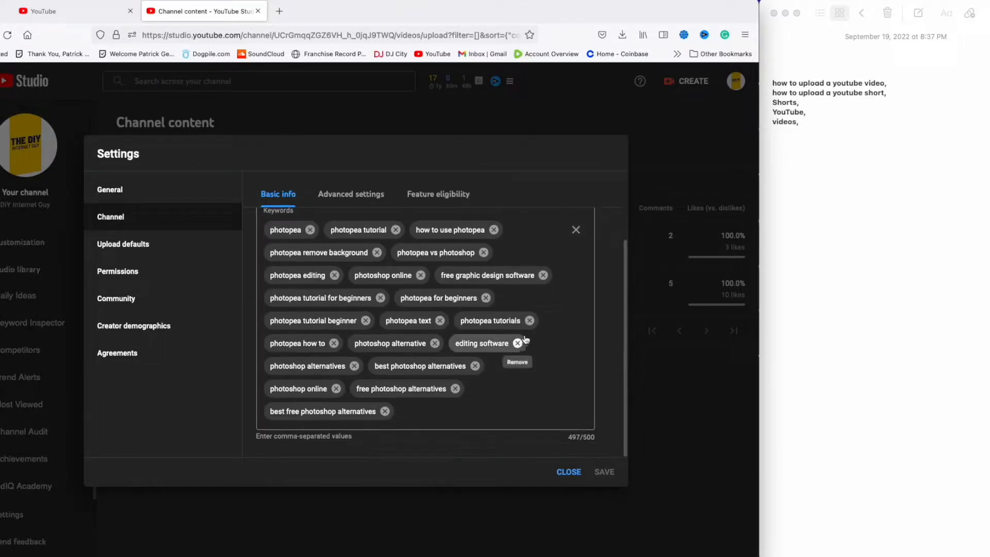
pyautogui.scroll(3, 359, 239)
pyautogui.click(349, 199)
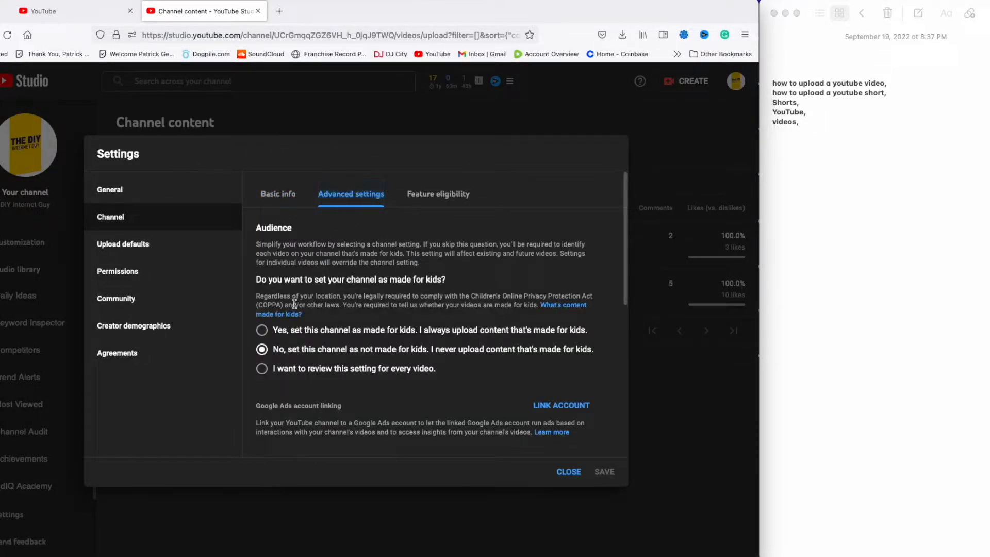
pyautogui.click(442, 193)
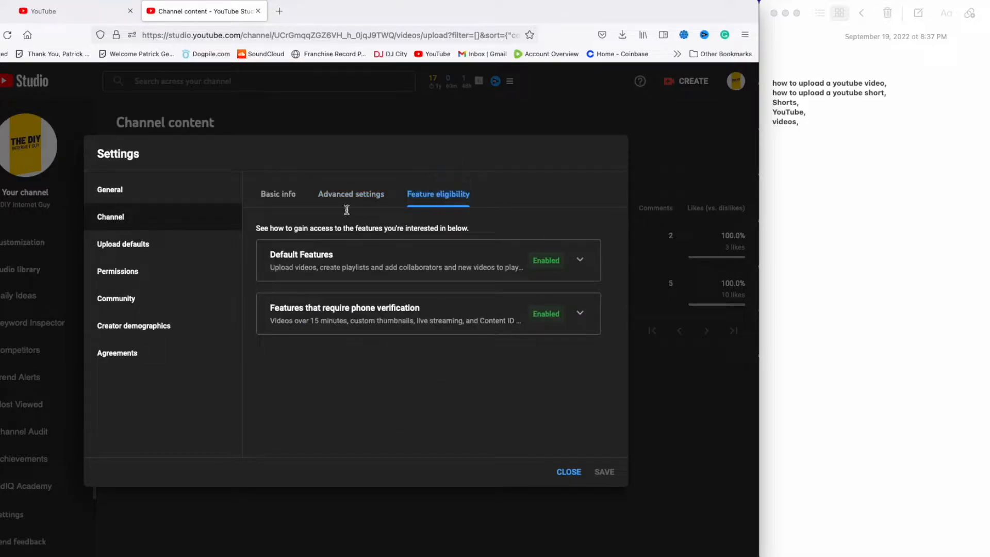
pyautogui.click(276, 195)
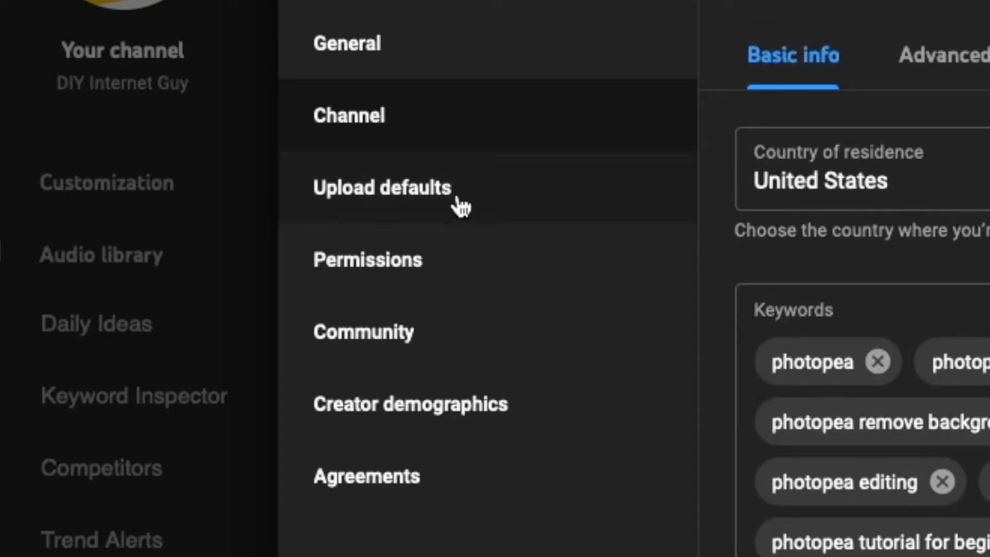
# Set the default title for new uploads to "How To" in the upload defaults
pyautogui.click(453, 201)
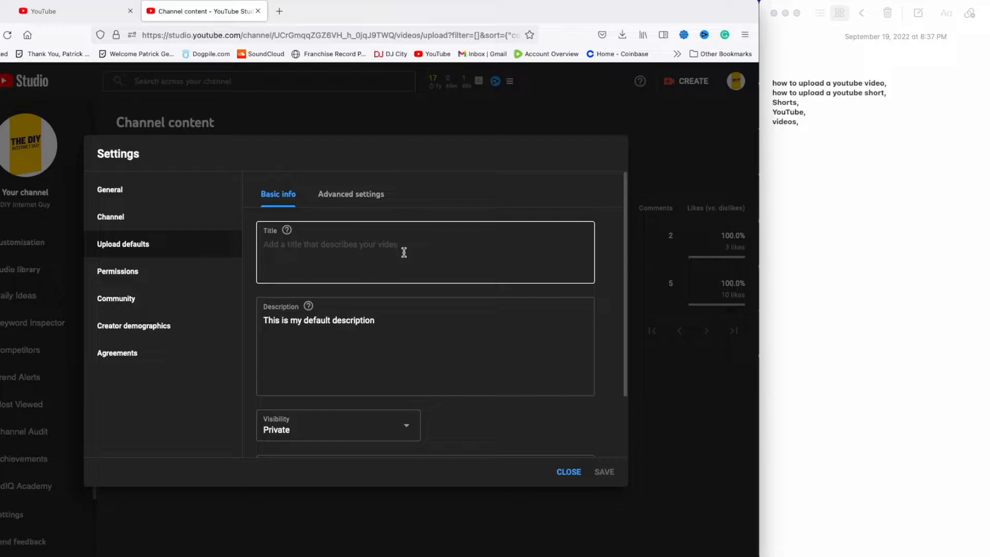
pyautogui.click(403, 253)
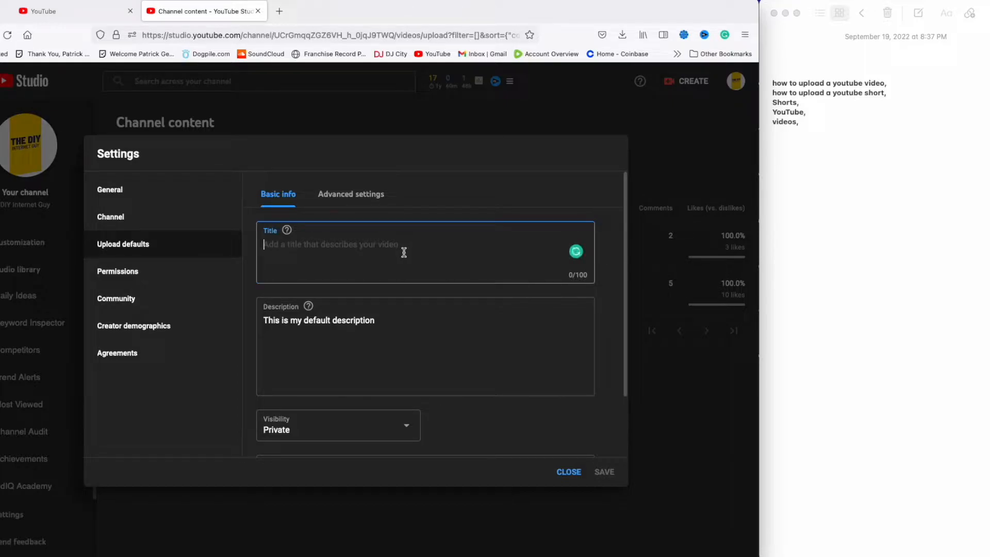
pyautogui.write('How To')
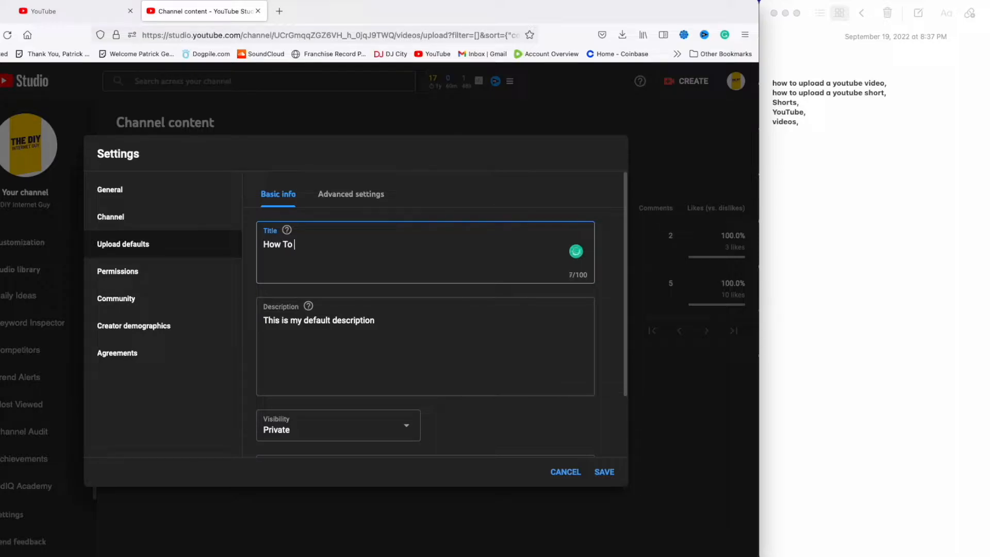
# Leave the default description as it is and choose Private as the default upload visibility
pyautogui.tripleClick(421, 320)
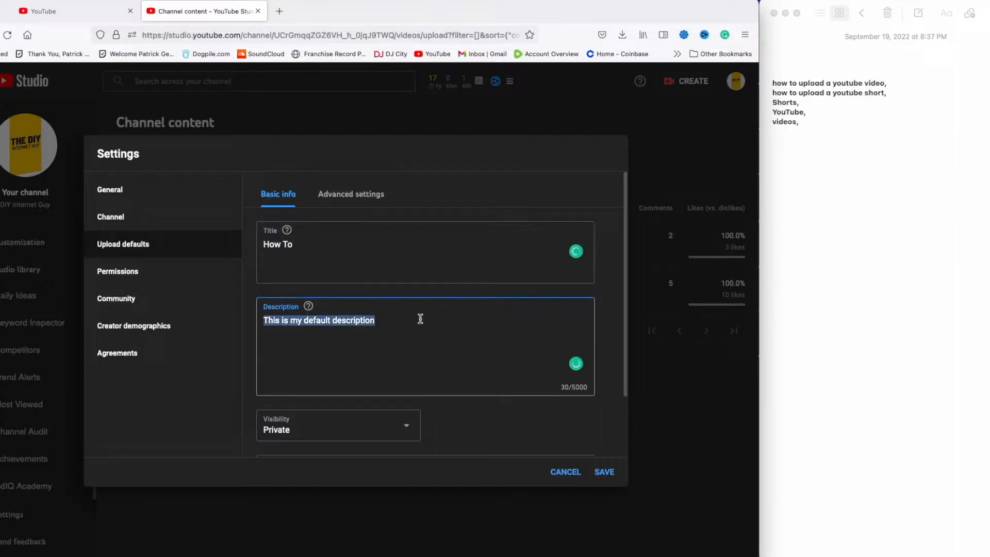
pyautogui.rightClick(347, 316)
pyautogui.click(315, 361)
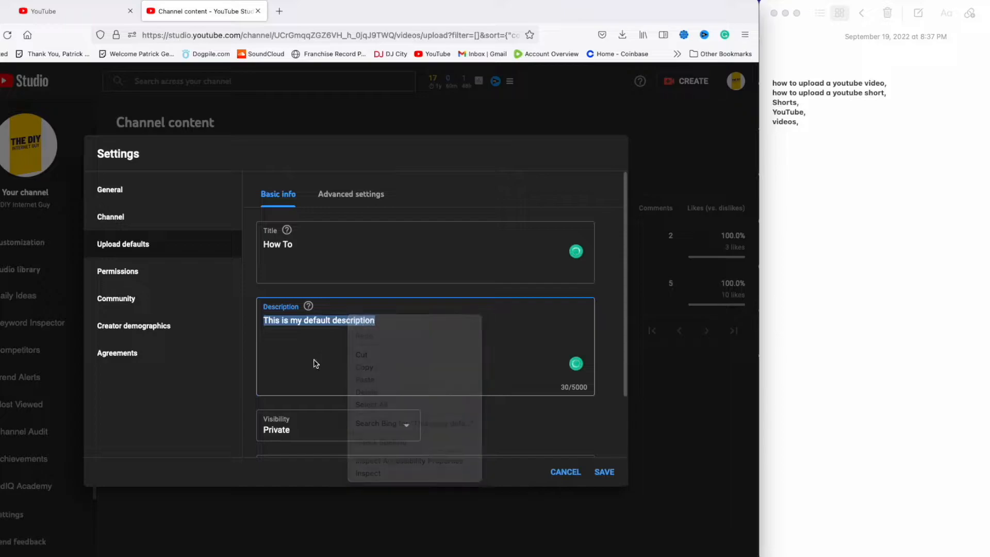
pyautogui.scroll(-2, 387, 390)
pyautogui.click(417, 357)
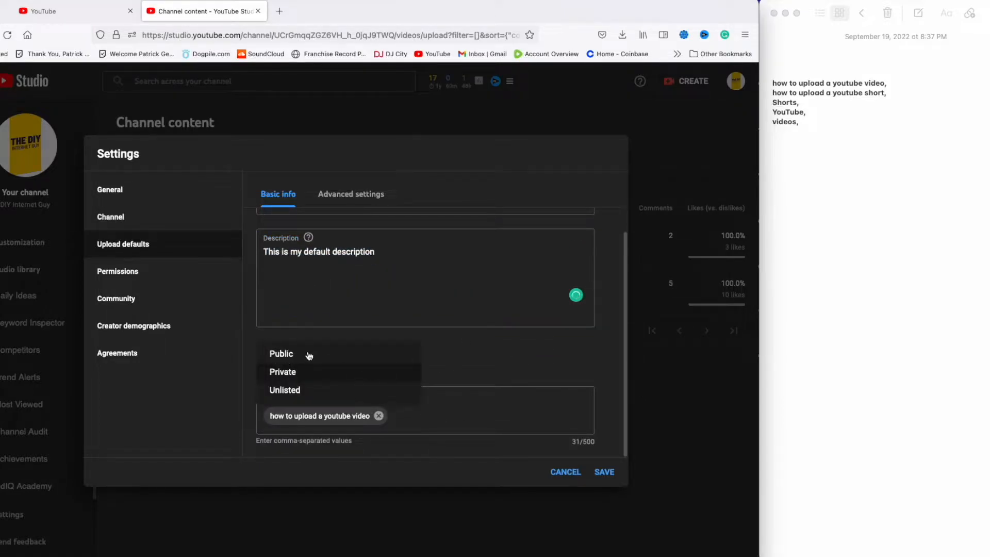
pyautogui.click(282, 373)
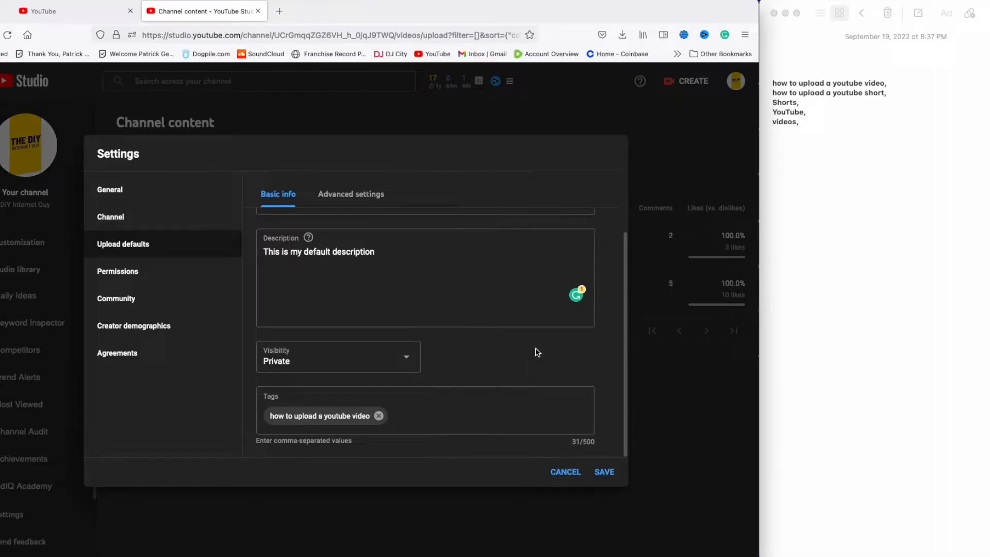
# Copy the five-line keyword list from the note into the default upload tags and save the settings
pyautogui.click(445, 408)
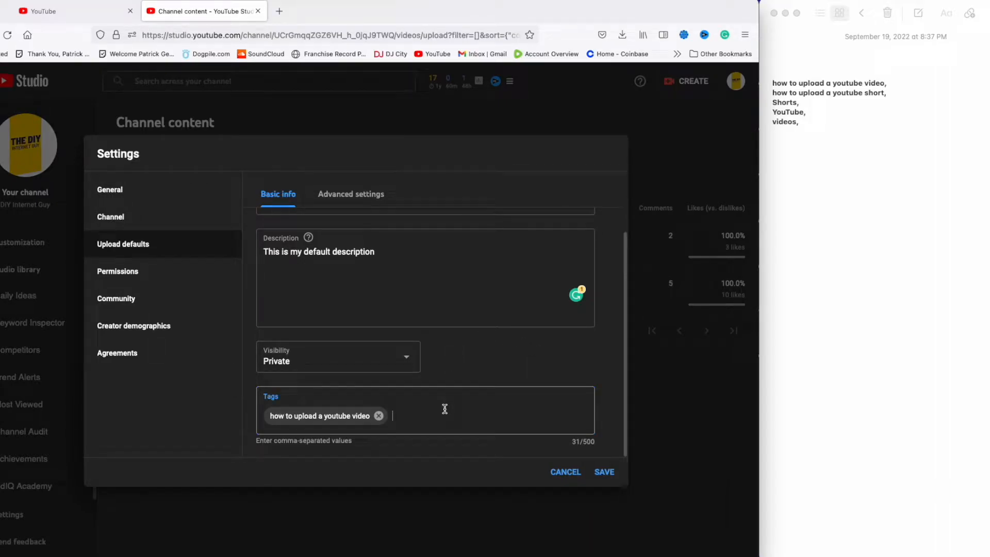
pyautogui.moveTo(802, 122); pyautogui.dragTo(770, 81)
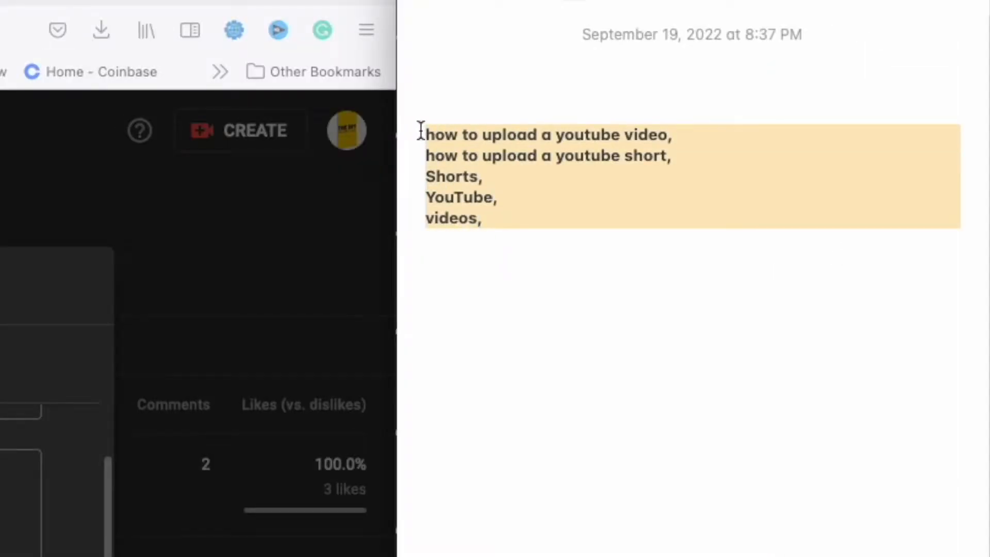
pyautogui.rightClick(499, 151)
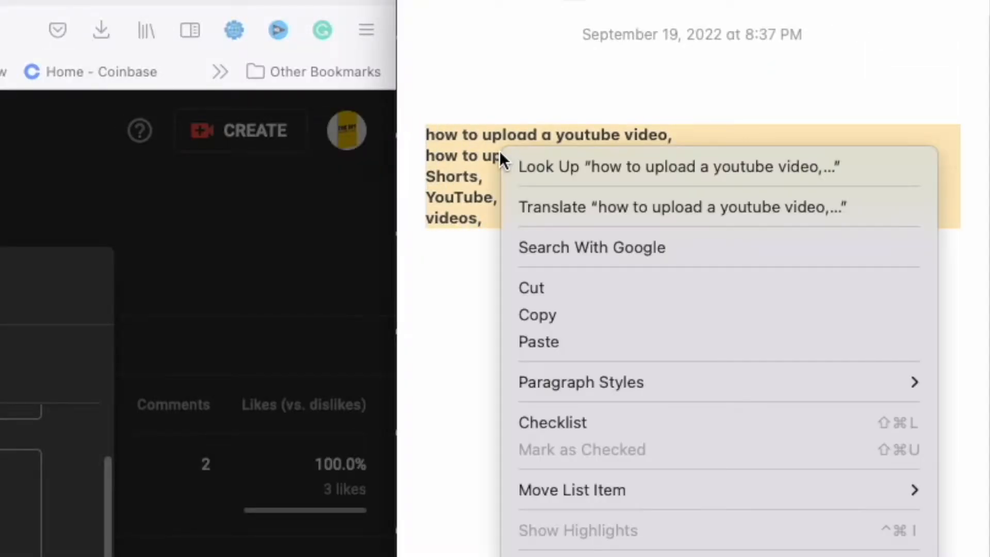
pyautogui.click(556, 310)
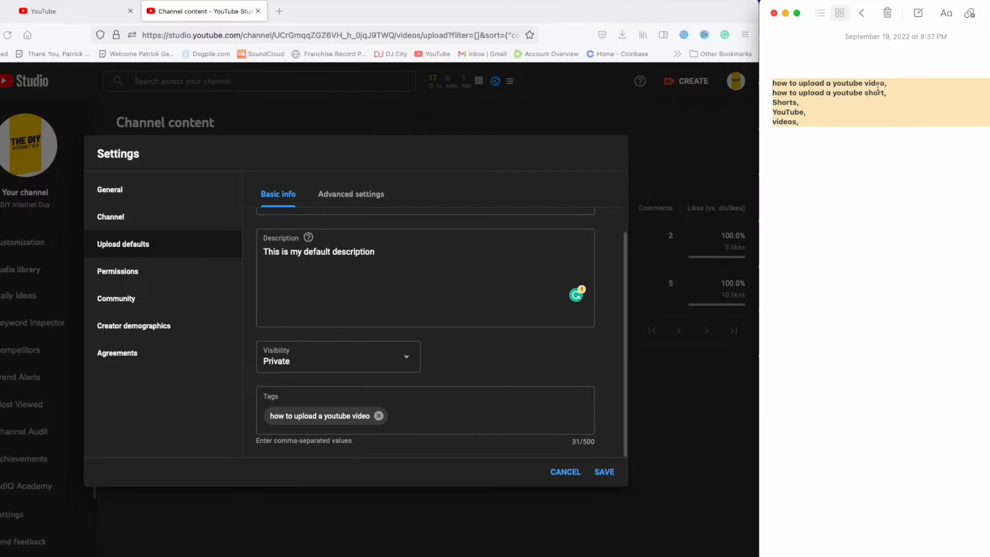
pyautogui.click(426, 419)
pyautogui.rightClick(431, 412)
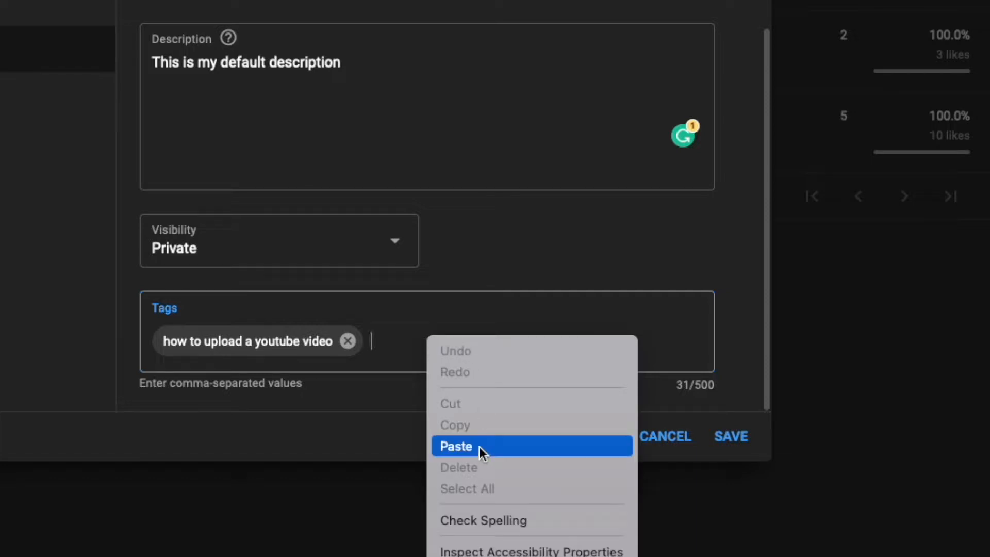
pyautogui.click(458, 482)
pyautogui.scroll(-1, 555, 449)
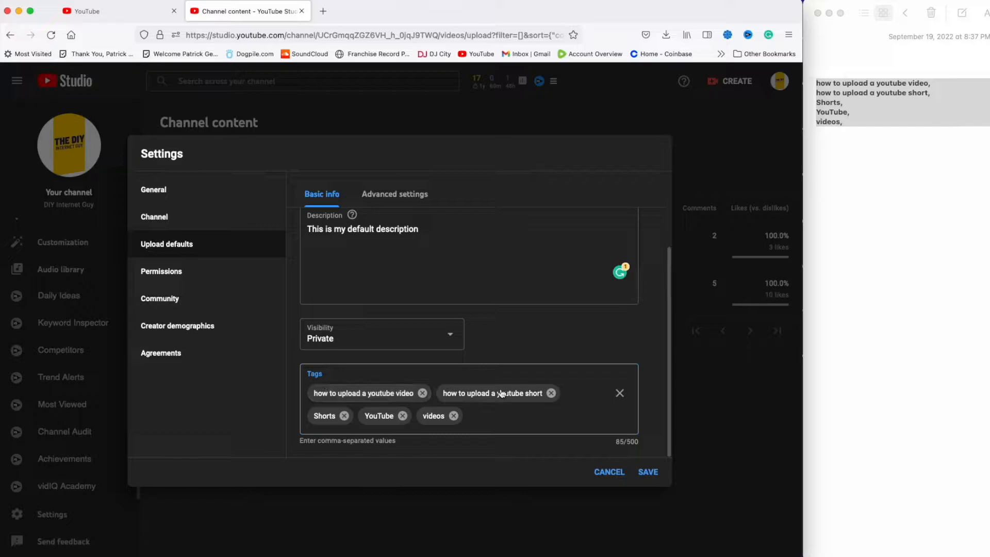
pyautogui.click(651, 475)
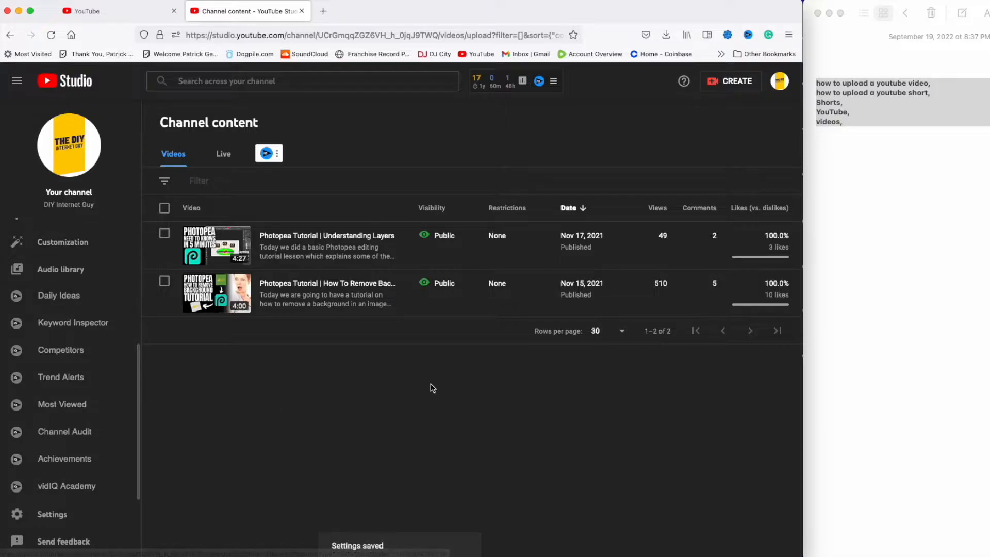
# Start a new video upload using the file "HULesson4 - Final.mp4" from the HULesson4 folder
pyautogui.click(738, 85)
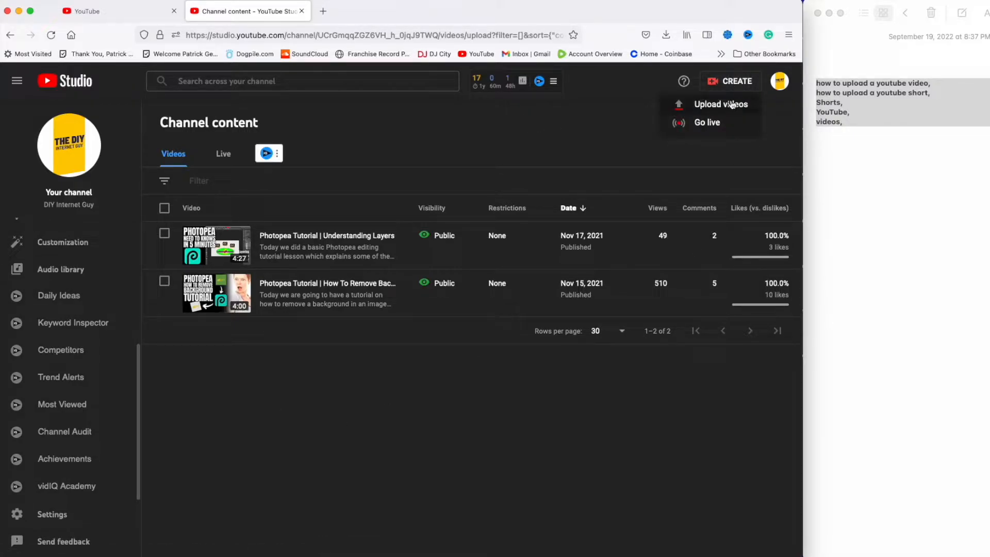
pyautogui.click(732, 106)
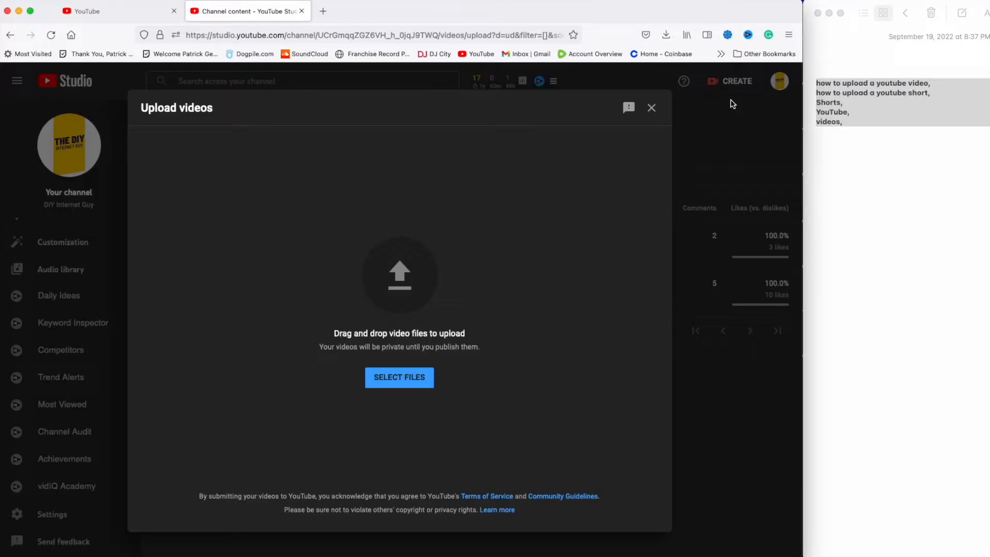
pyautogui.click(387, 380)
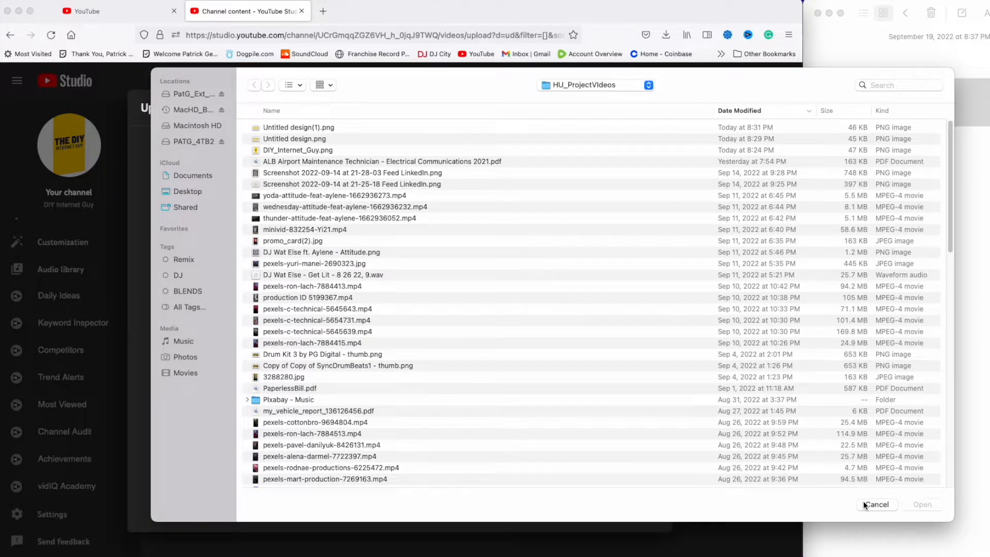
pyautogui.click(865, 503)
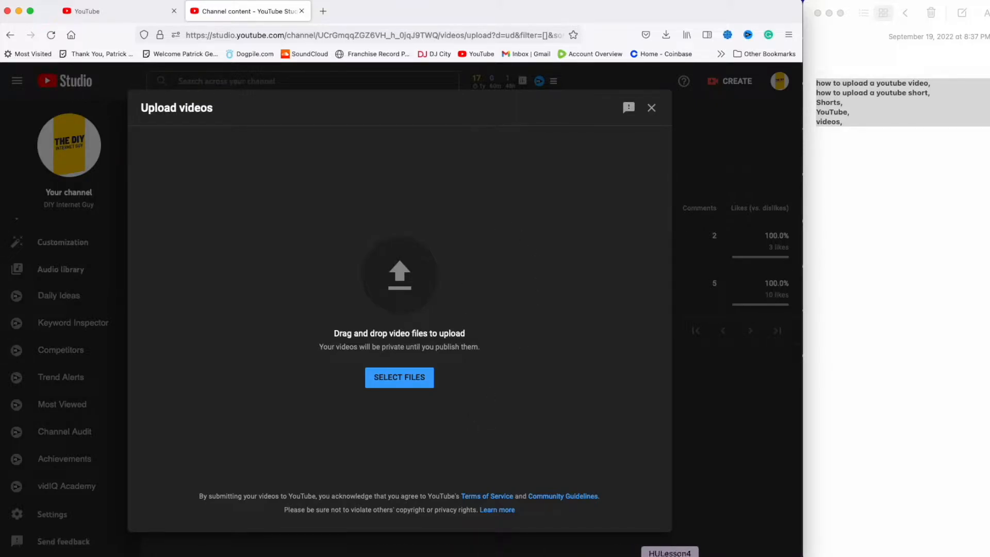
pyautogui.click(669, 555)
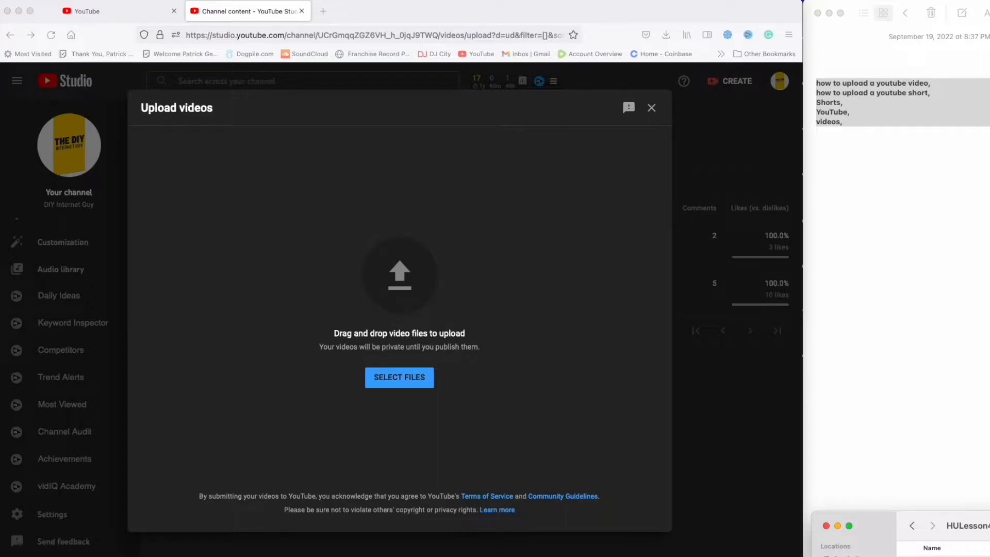
pyautogui.moveTo(933, 554); pyautogui.dragTo(428, 289)
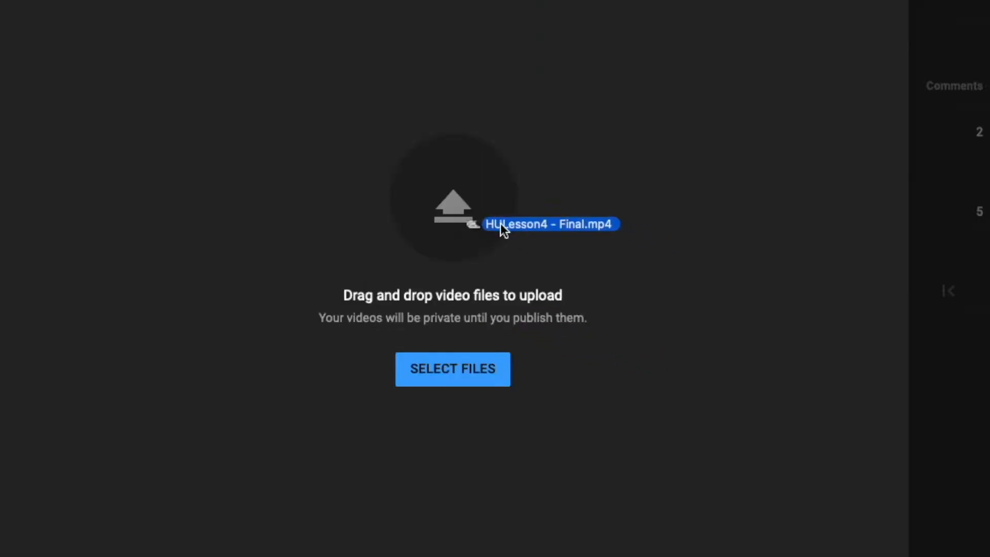
pyautogui.moveTo(500, 224); pyautogui.dragTo(407, 199)
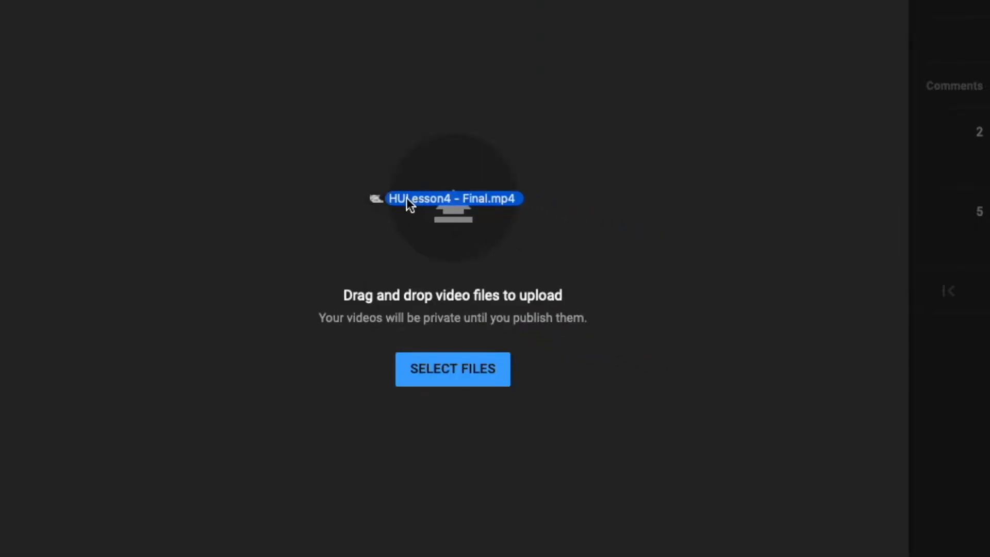
pyautogui.moveTo(406, 198); pyautogui.dragTo(407, 199)
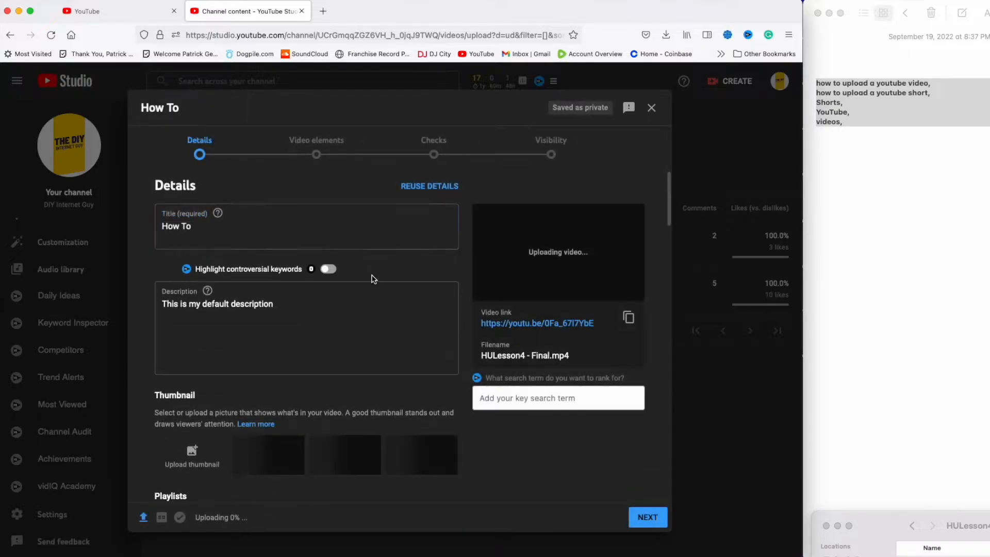
# Review the prefilled title, description, tags, license and category in the new upload's details
pyautogui.click(218, 226)
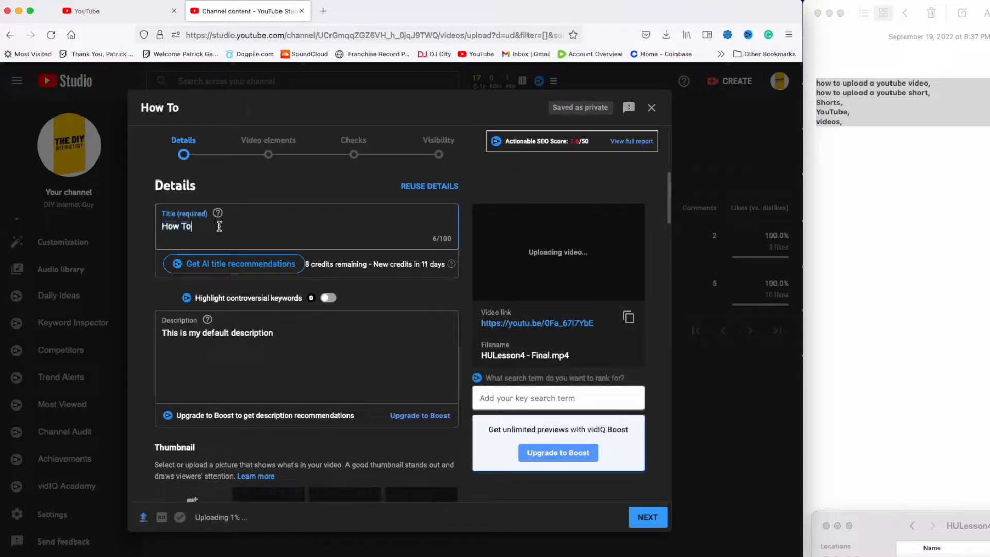
pyautogui.moveTo(266, 226); pyautogui.dragTo(148, 226)
pyautogui.moveTo(281, 334); pyautogui.dragTo(140, 325)
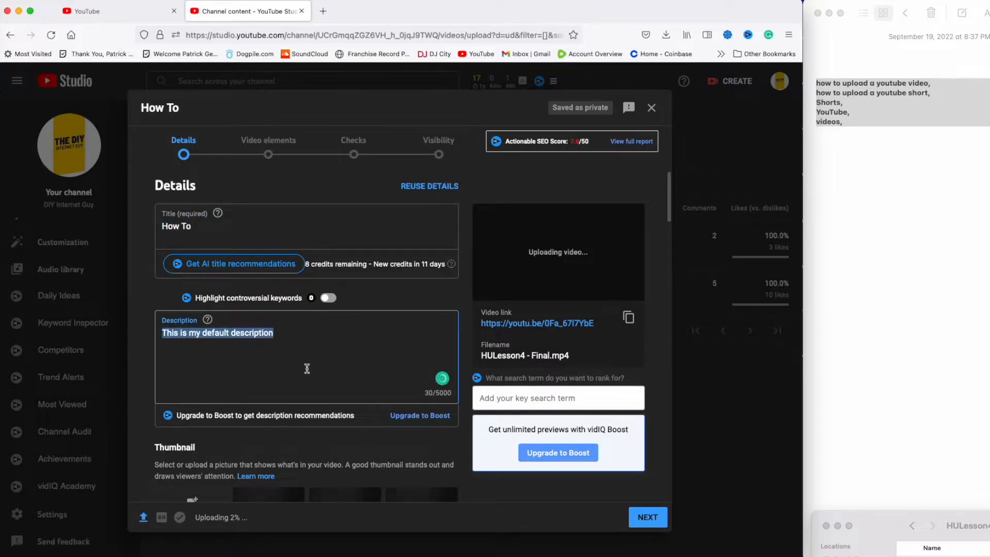
pyautogui.scroll(-3, 308, 370)
pyautogui.scroll(-15, 307, 369)
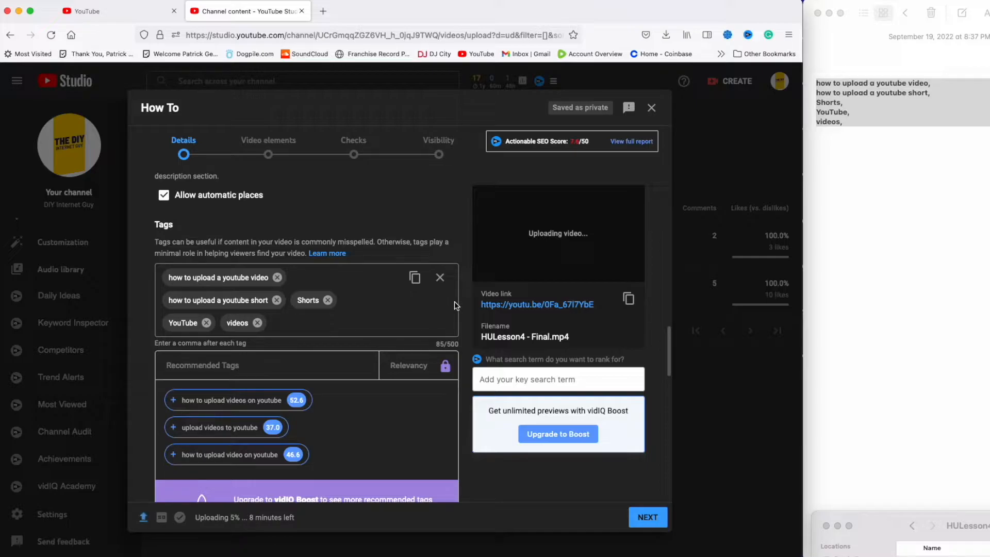
pyautogui.scroll(-8, 406, 276)
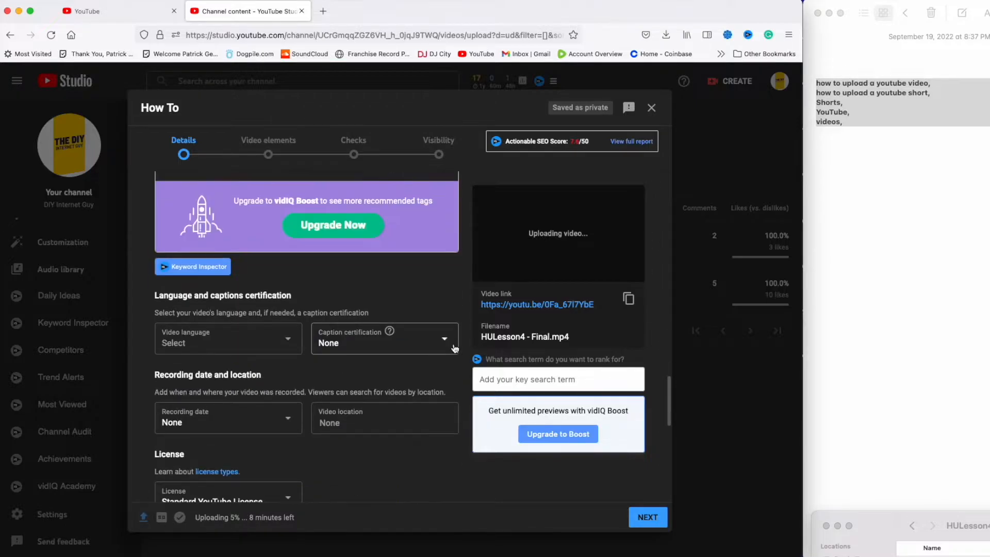
pyautogui.scroll(-5, 444, 270)
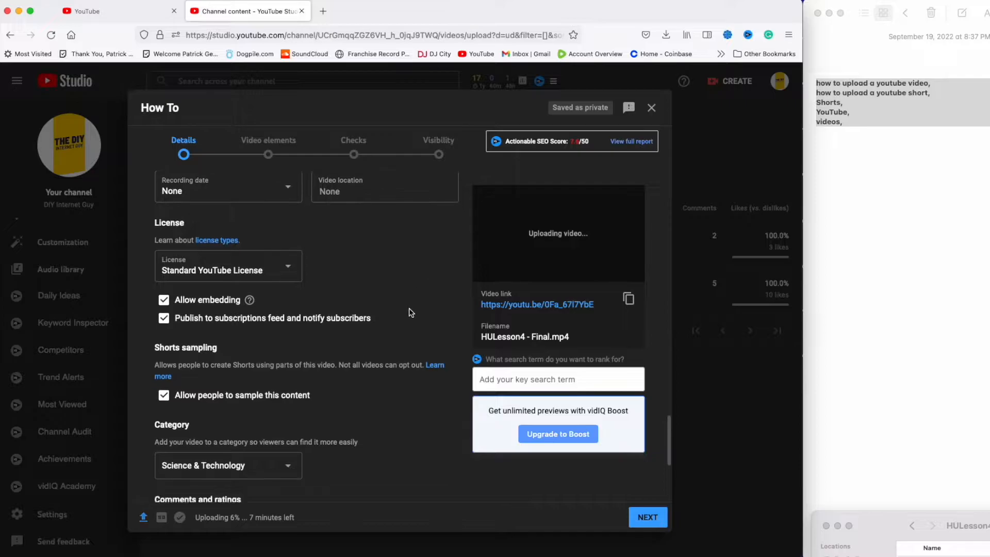
pyautogui.scroll(15, 449, 392)
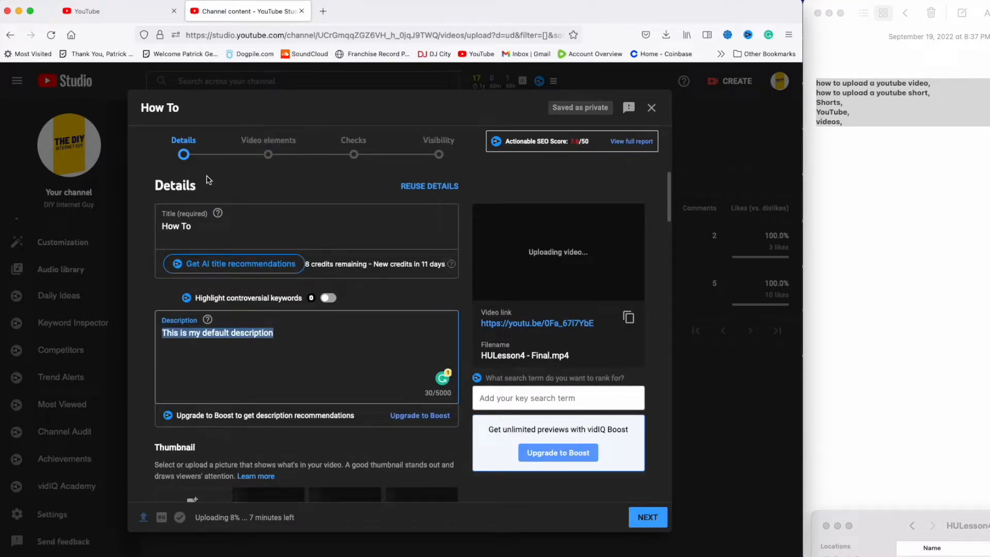
# Add an end screen with a subscribe element and the specific video "Photopea Tutorial | Understanding Layers", placing both elements slightly higher
pyautogui.click(644, 513)
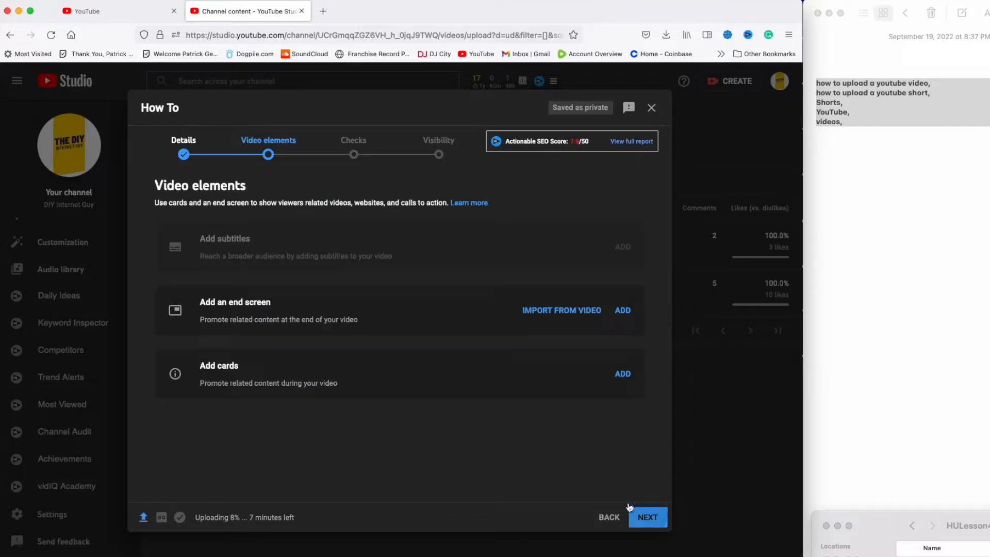
pyautogui.click(622, 310)
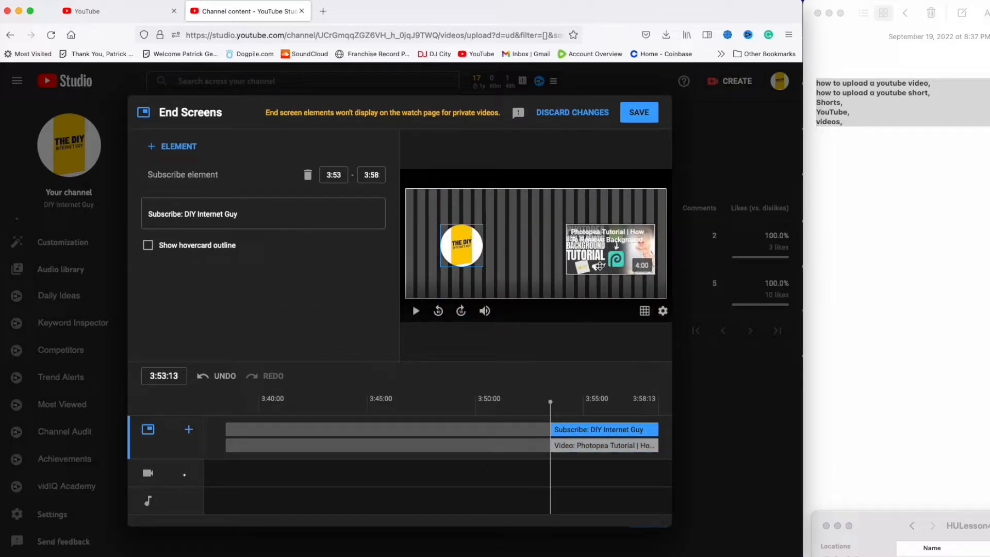
pyautogui.click(624, 253)
pyautogui.click(262, 302)
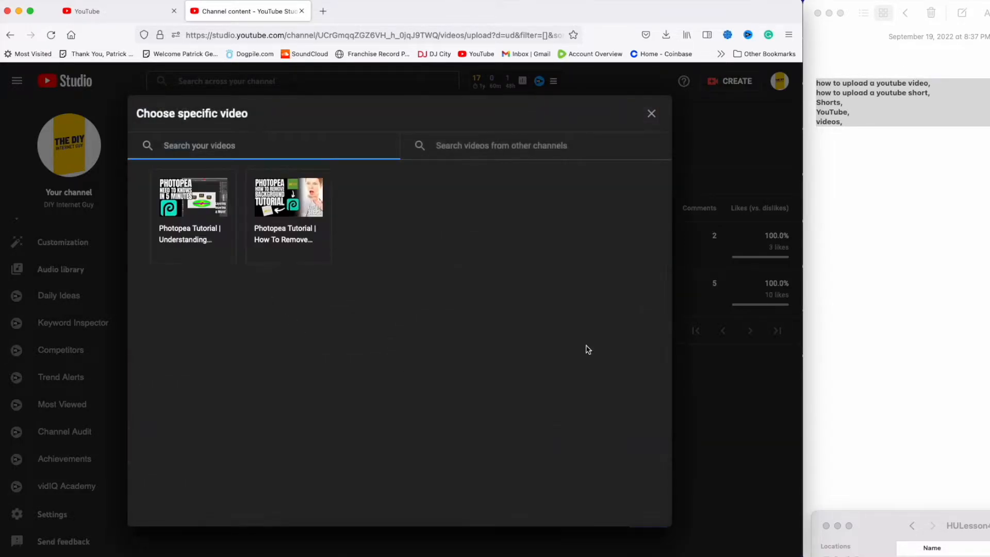
pyautogui.click(194, 211)
pyautogui.moveTo(640, 247); pyautogui.dragTo(643, 218)
pyautogui.moveTo(448, 251); pyautogui.dragTo(444, 229)
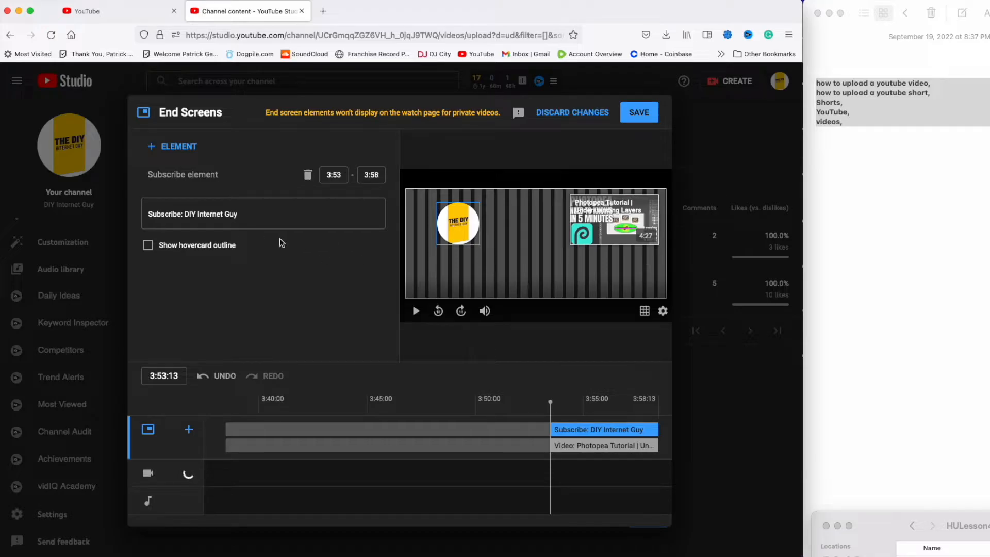
# Add a most-recent-upload video element below the Photopea video, lower the subscribe element slightly, and save the end screen
pyautogui.click(172, 148)
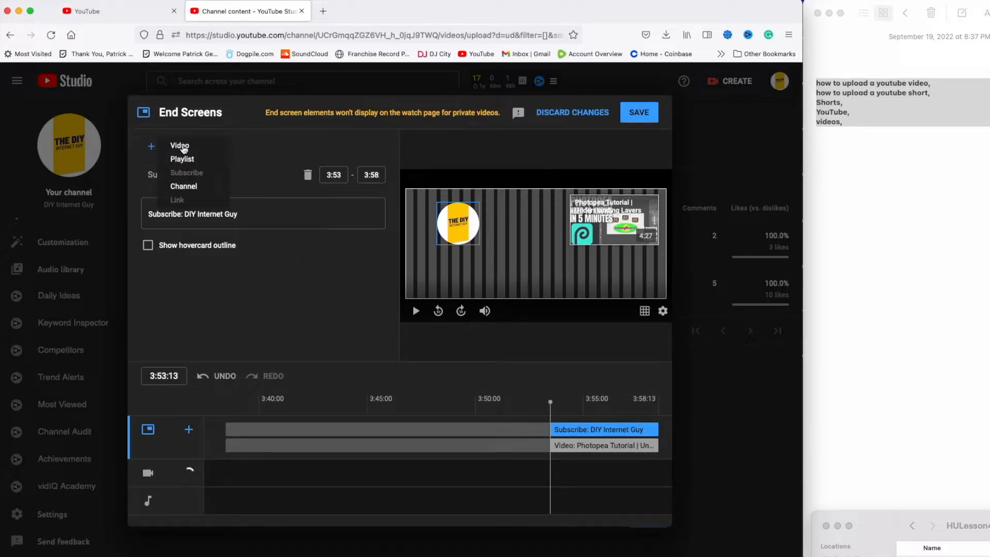
pyautogui.click(173, 147)
pyautogui.moveTo(604, 258)
pyautogui.mouseDown()
pyautogui.moveTo(592, 251)
pyautogui.moveTo(597, 259)
pyautogui.mouseUp()
pyautogui.moveTo(456, 225); pyautogui.dragTo(459, 245)
pyautogui.click(612, 256)
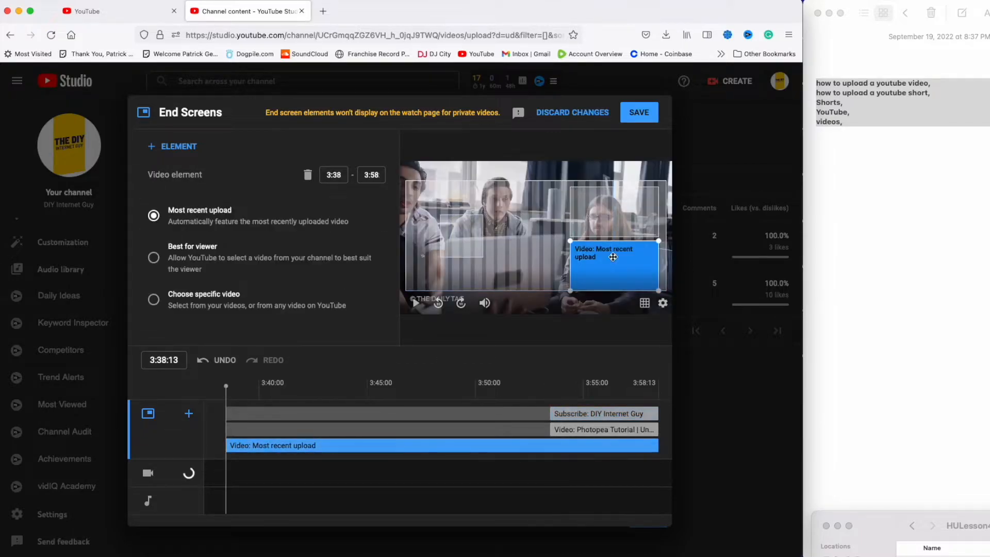
pyautogui.click(625, 227)
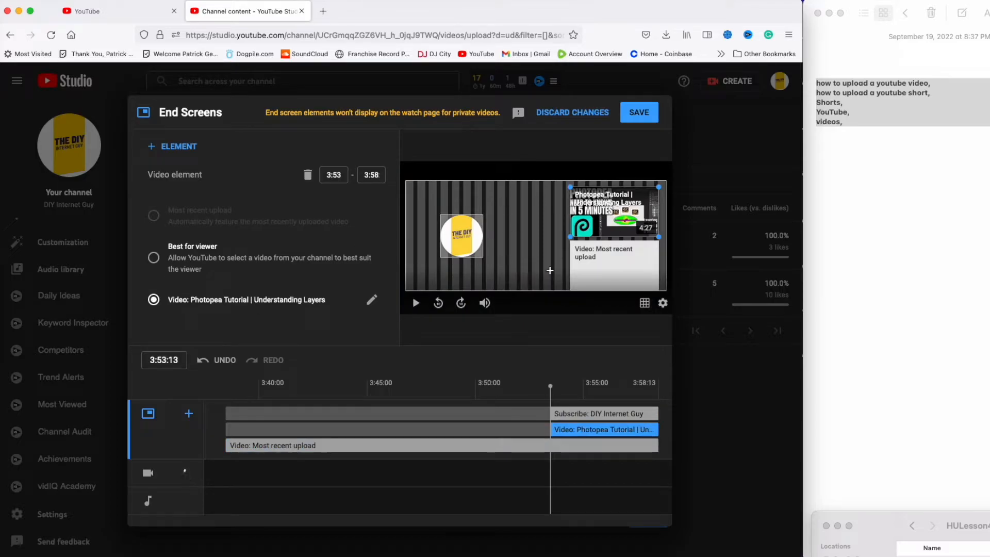
pyautogui.click(639, 112)
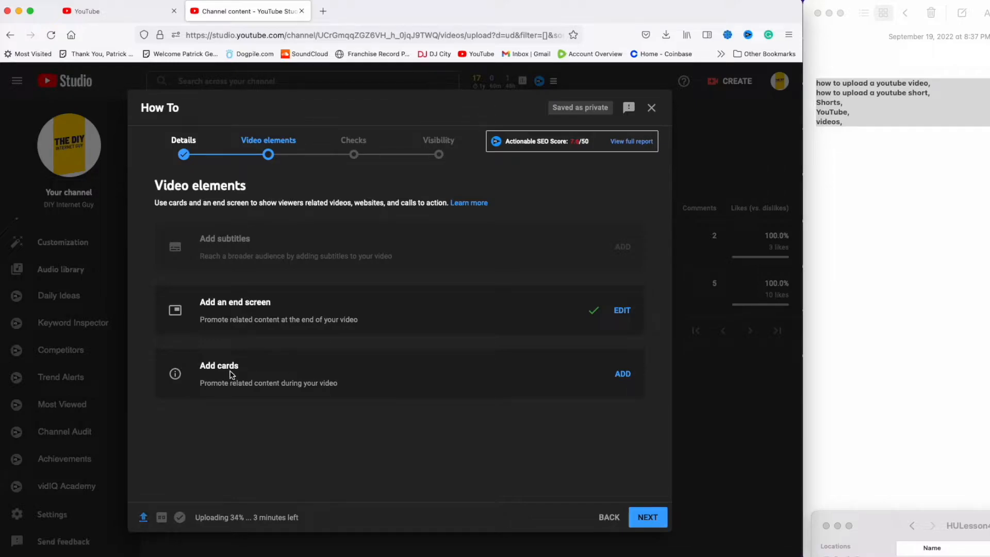
# Proceed without cards through the checks, keep the visibility Private, and save the video
pyautogui.click(651, 520)
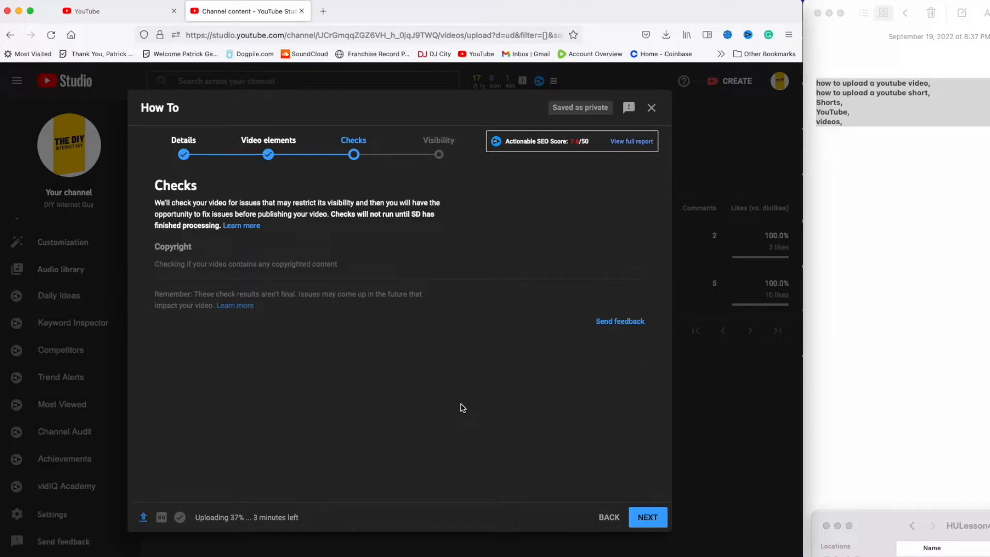
pyautogui.click(647, 517)
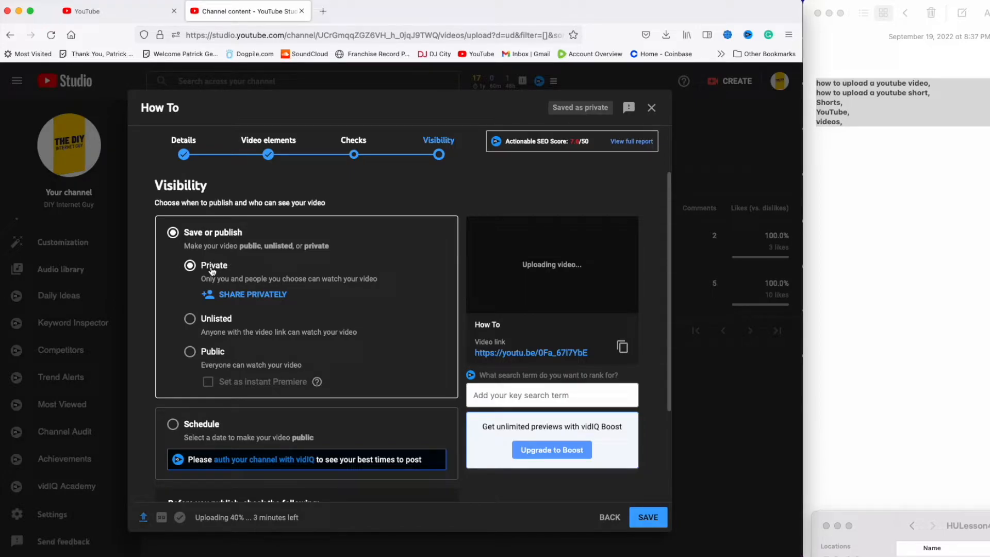
pyautogui.scroll(-3, 301, 370)
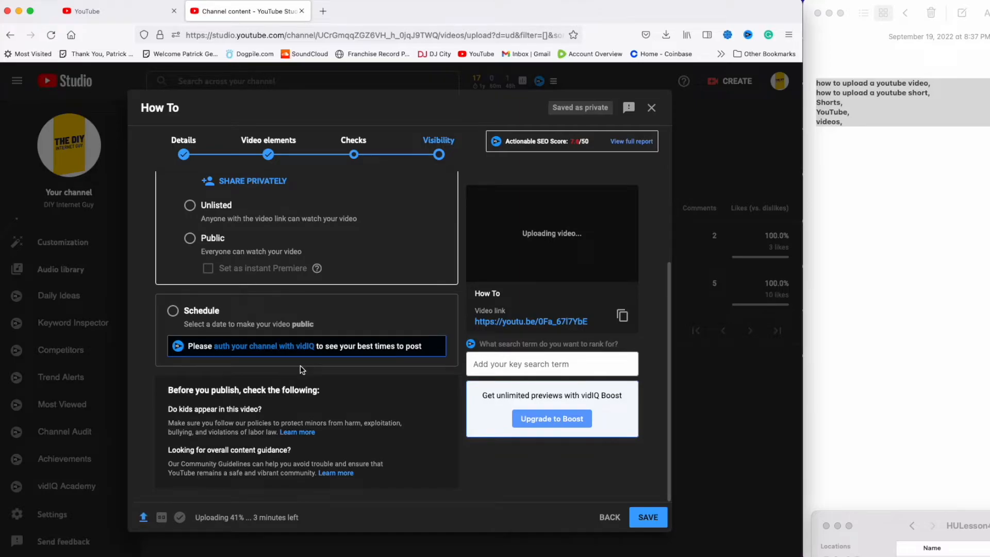
pyautogui.click(647, 517)
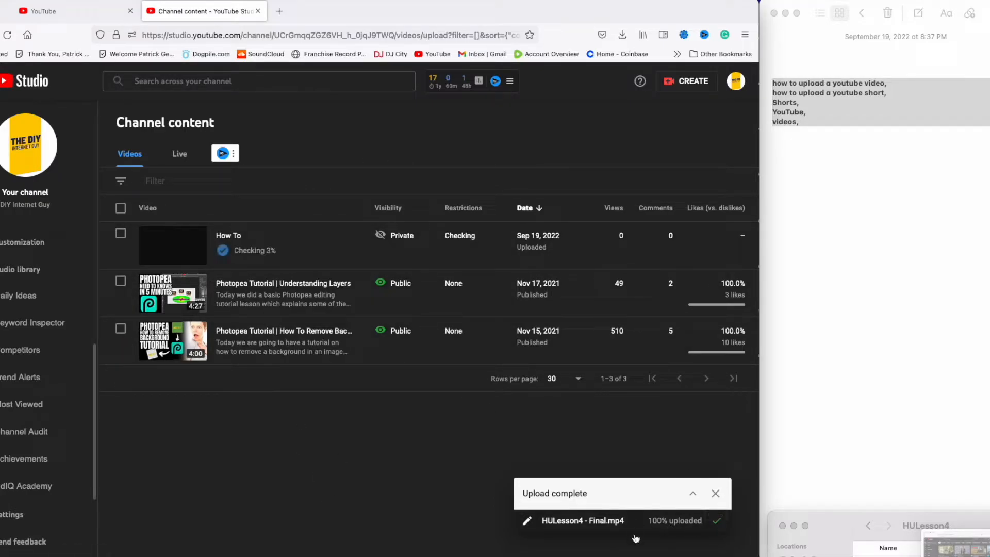
# Dismiss the upload notice and open the private "How To" video's details at the end of its description
pyautogui.click(715, 493)
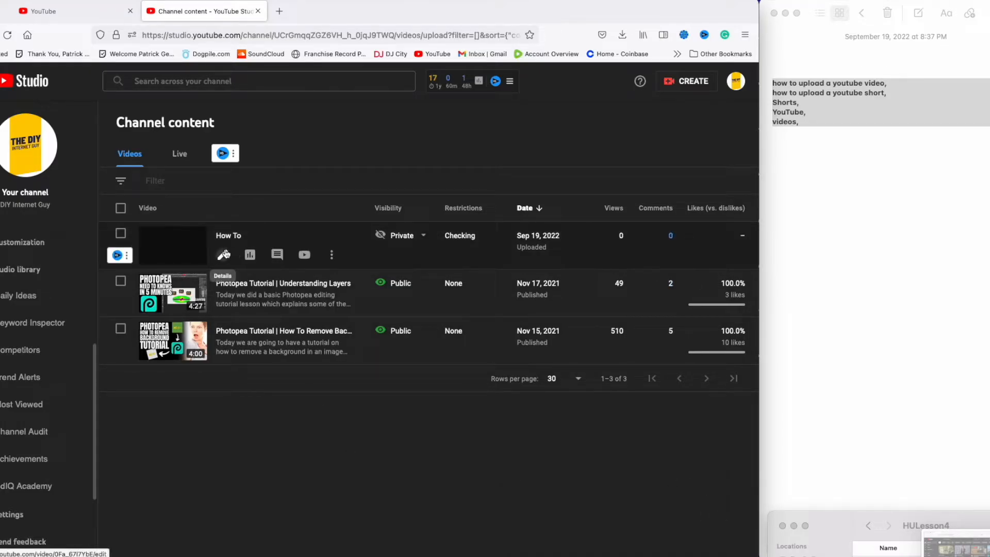
pyautogui.click(223, 254)
pyautogui.click(303, 230)
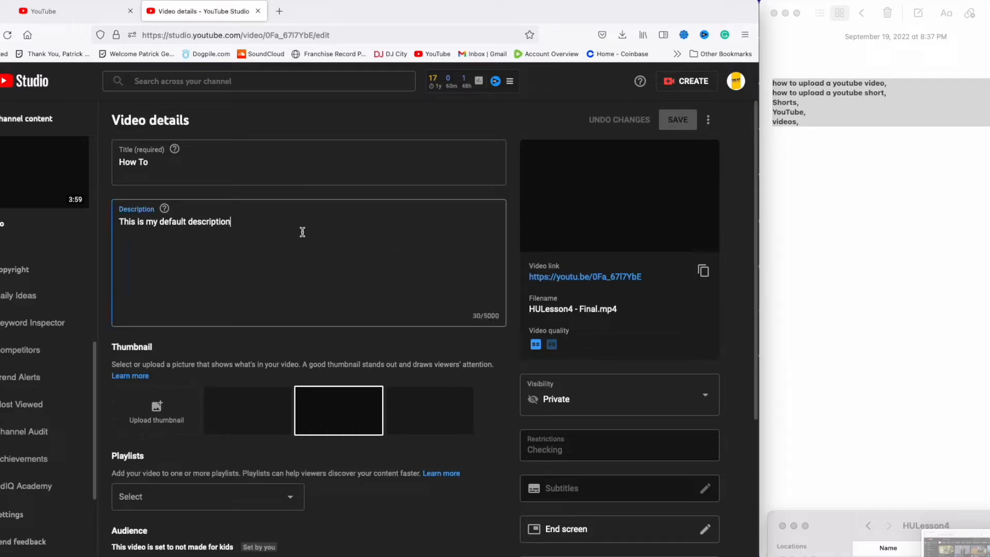
# Paste the five-line keyword list from the note below the default description text, leaving a blank line between them
pyautogui.write('dfsdfsflshkjhksdfgjhdkfj')
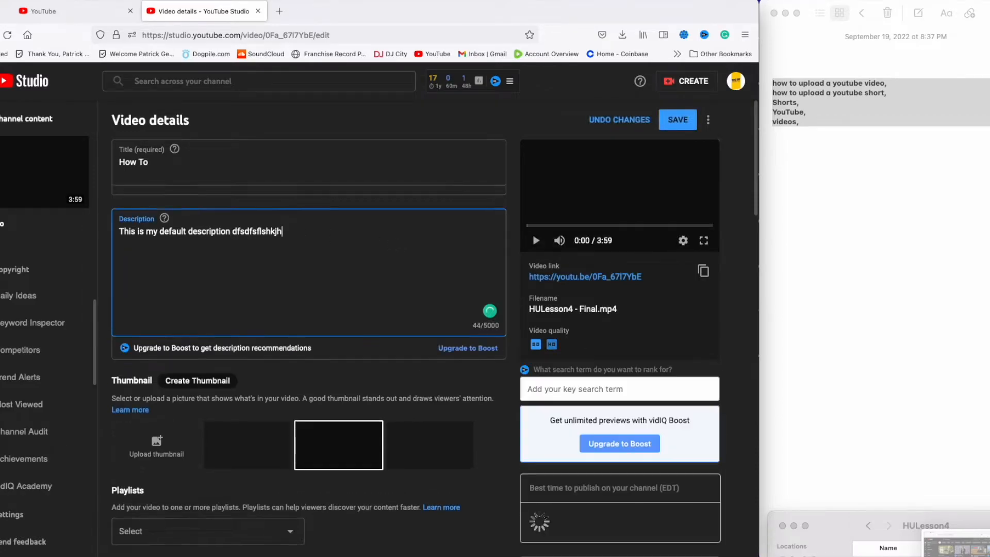
pyautogui.press('BackSpace')
pyautogui.press('BackSpace')
pyautogui.press('BackSpace')
pyautogui.press('BackSpace')
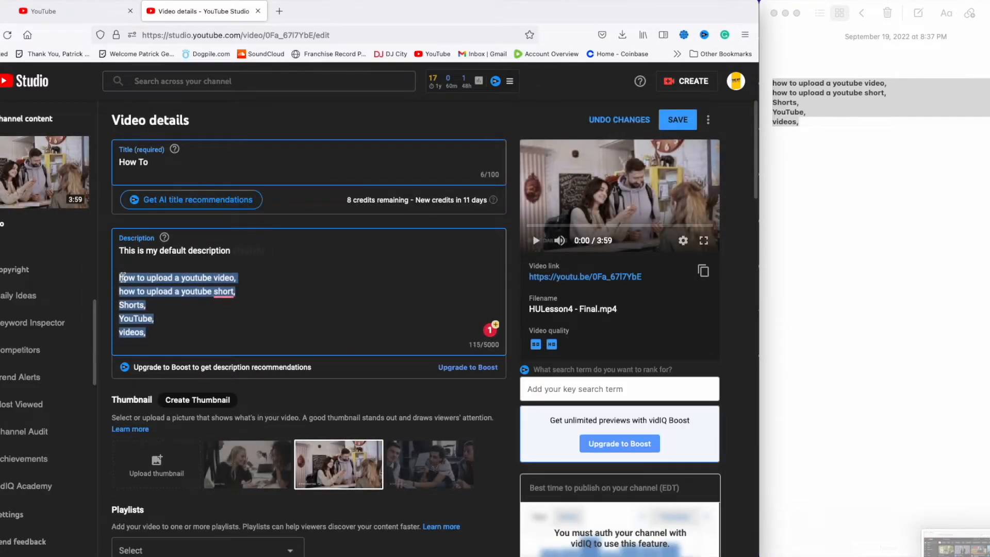
pyautogui.click(124, 277)
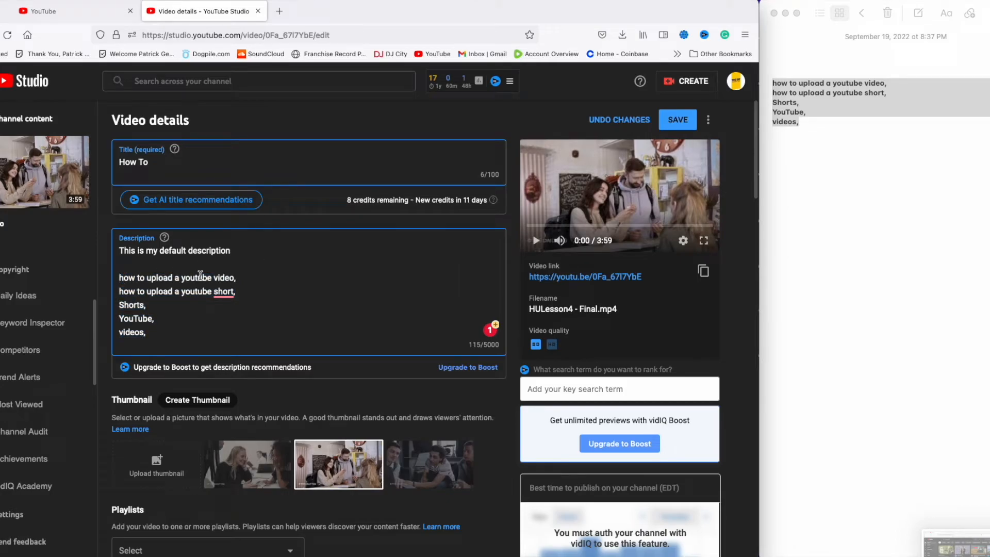
# Add the recommended tag "how to upload videos on youtube" to the video's tags
pyautogui.scroll(-15, 344, 480)
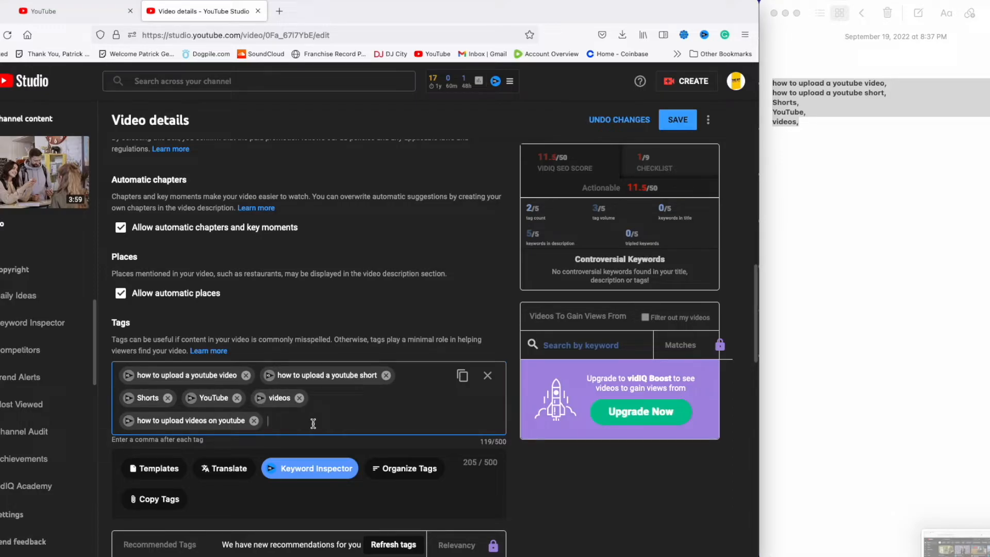
pyautogui.scroll(12, 313, 423)
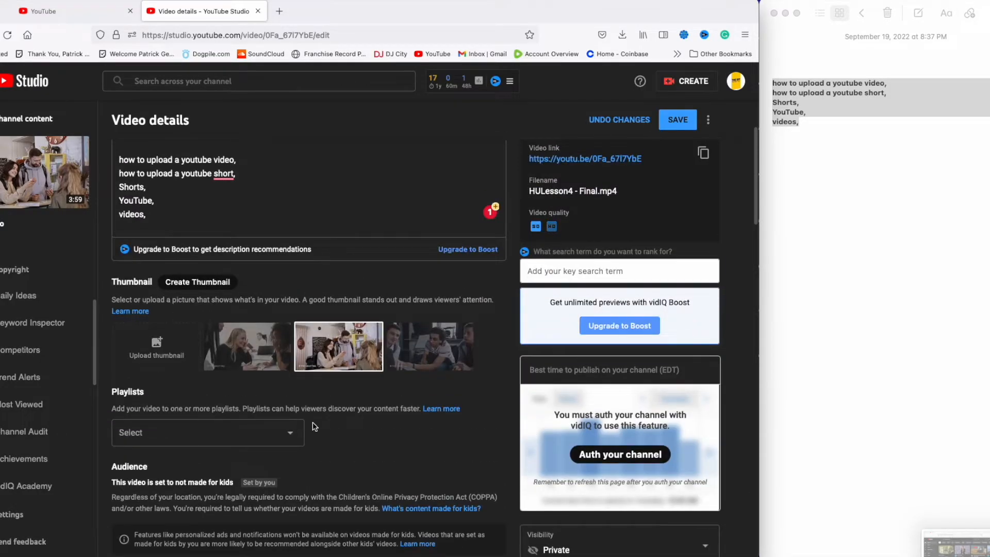
pyautogui.scroll(2, 313, 427)
# Compare the keyword lines in the description with the video's tags
pyautogui.click(167, 331)
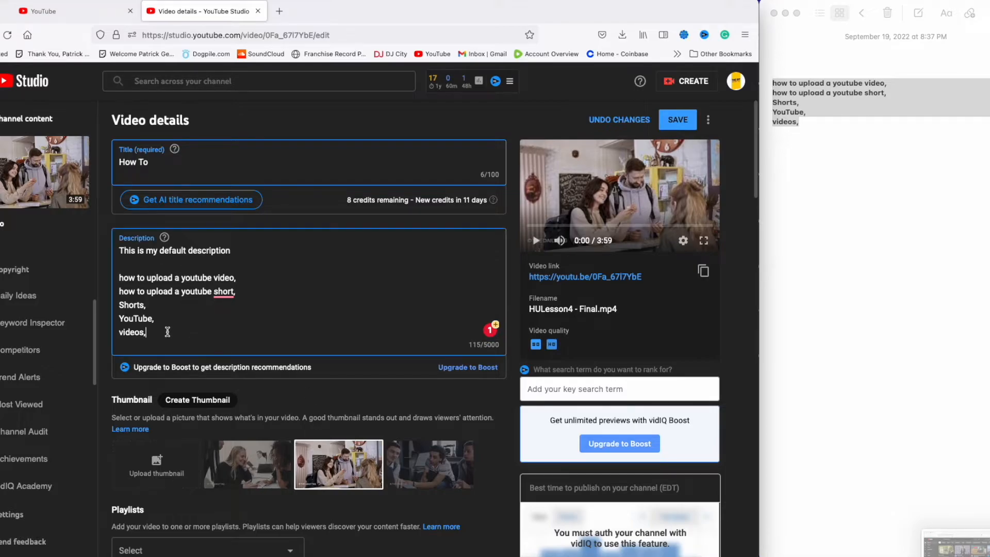
pyautogui.moveTo(167, 331); pyautogui.dragTo(118, 273)
pyautogui.scroll(-1, 272, 311)
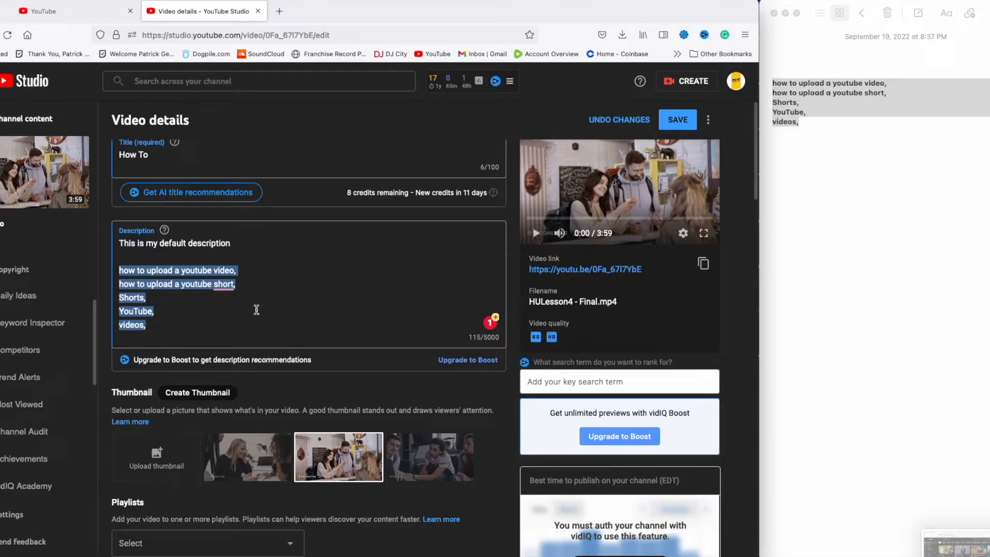
pyautogui.scroll(-15, 348, 470)
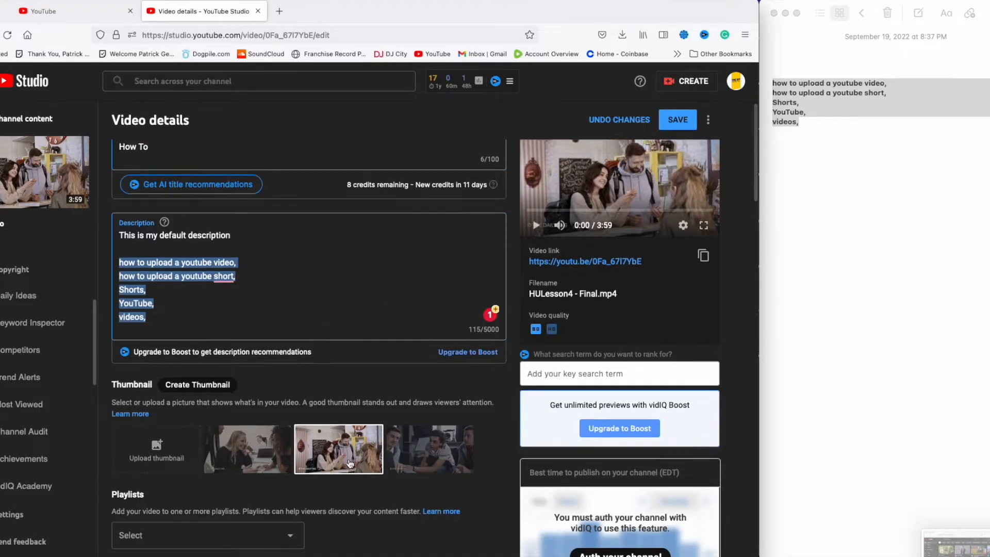
pyautogui.scroll(-3, 349, 469)
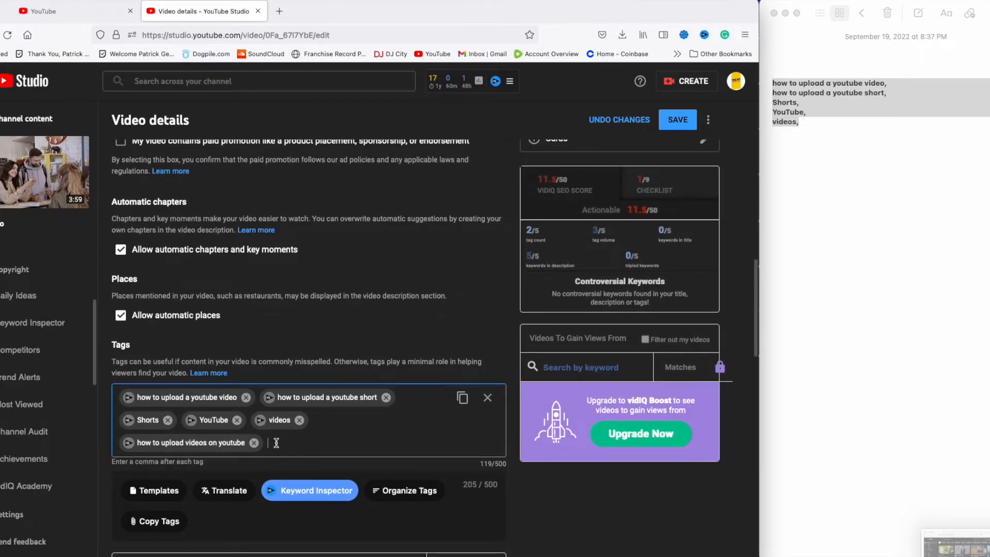
pyautogui.scroll(10, 215, 454)
# Look up YouTube search suggestions for "how to upload a" and "how to upload", picking "how to upload videos on youtube"
pyautogui.click(71, 20)
pyautogui.tripleClick(199, 79)
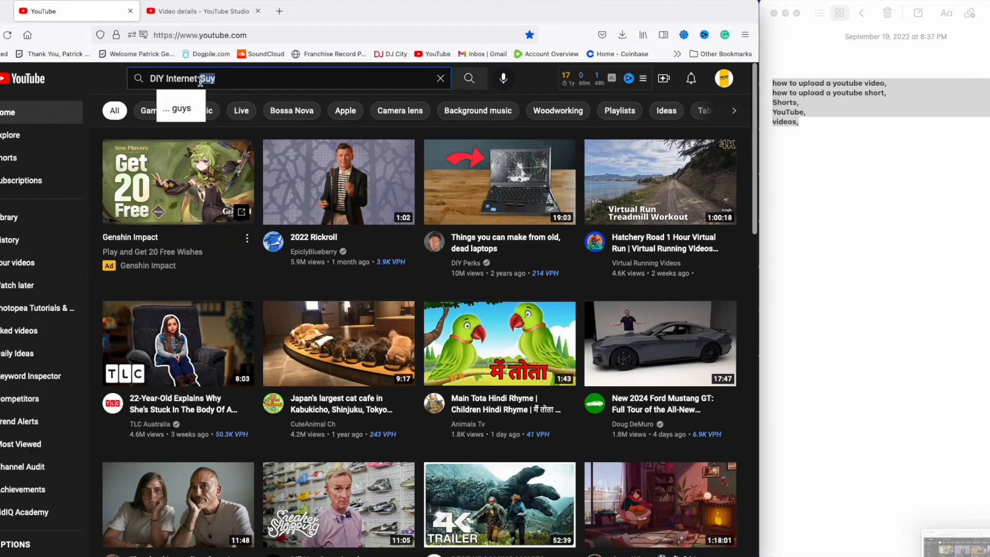
pyautogui.write('how to upload a')
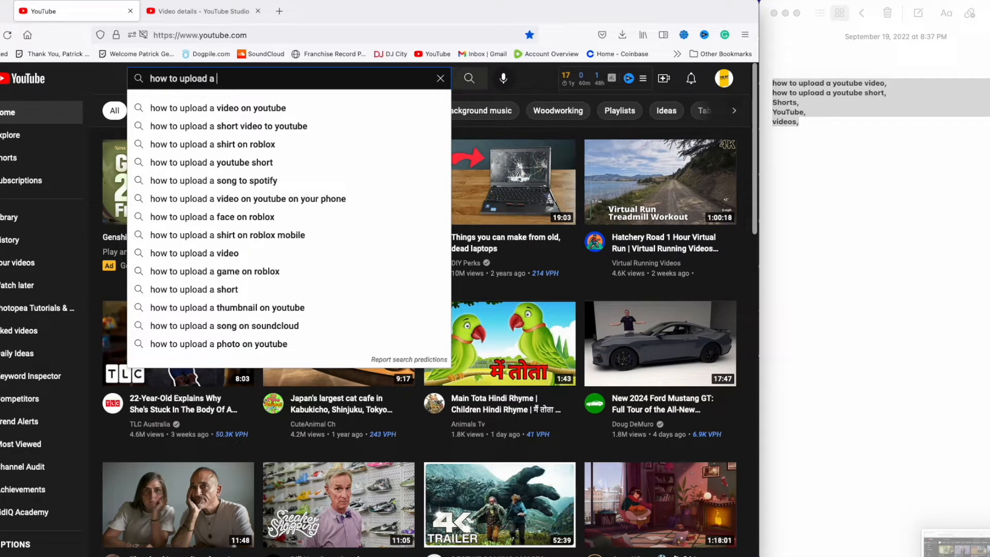
pyautogui.press('BackSpace')
pyautogui.press('BackSpace')
pyautogui.press('Down')
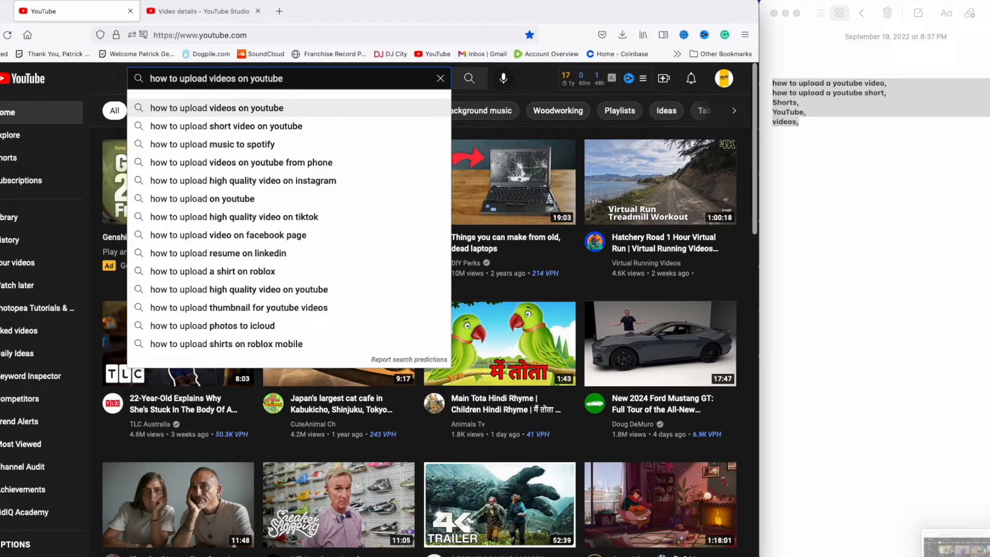
pyautogui.tripleClick(234, 77)
# Return to the video's details in YouTube Studio and check the tags against the suggested search phrase
pyautogui.click(206, 10)
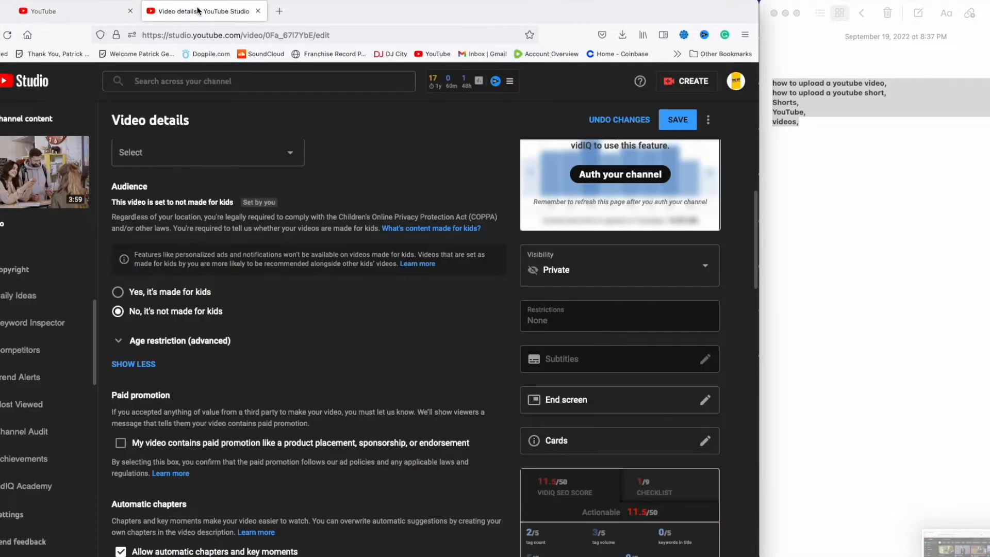
pyautogui.scroll(-10, 369, 361)
pyautogui.click(318, 308)
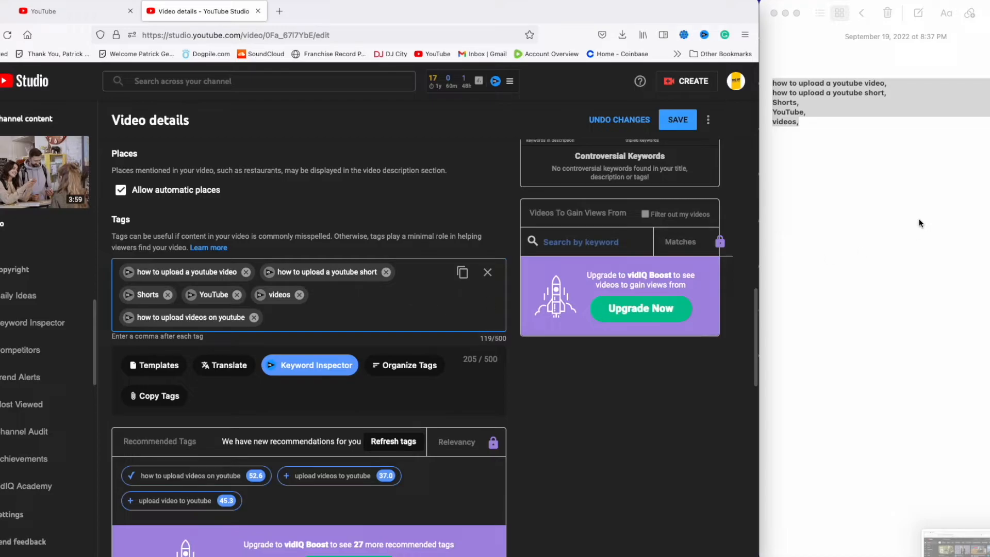
pyautogui.scroll(10, 258, 305)
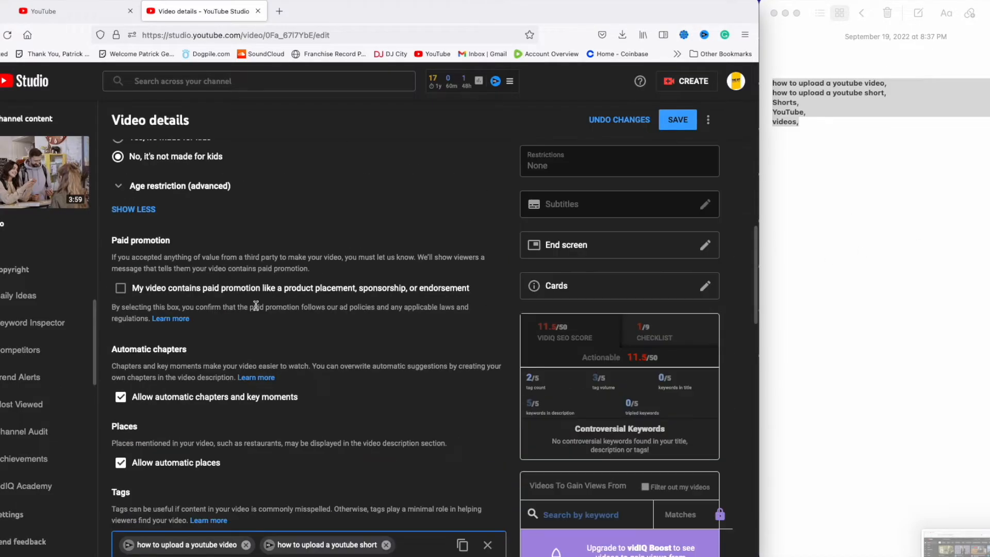
# Browse the YouTube search suggestions for "how to upload" for further keyword phrases that fit the video
pyautogui.click(69, 9)
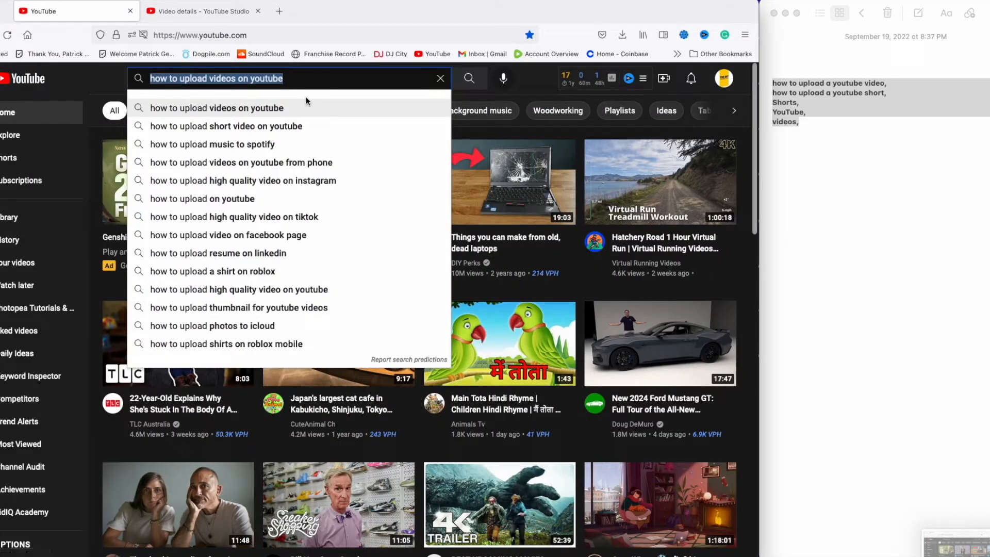
pyautogui.press('Down')
pyautogui.press('Down')
pyautogui.press('Down')
pyautogui.press('Down')
pyautogui.press('Down')
pyautogui.press('Down')
pyautogui.press('Up')
pyautogui.press('Up')
pyautogui.press('Up')
pyautogui.press('Up')
pyautogui.press('Up')
pyautogui.press('Down')
pyautogui.press('Down')
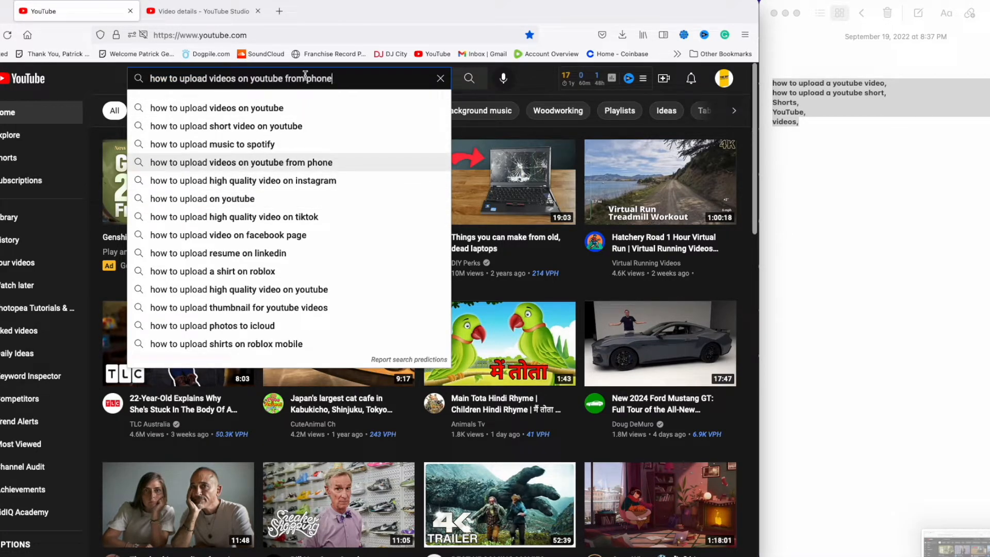
pyautogui.press('Up')
pyautogui.press('Up')
pyautogui.press('Down')
pyautogui.press('Down')
pyautogui.press('Down')
pyautogui.press('Down')
pyautogui.press('Down')
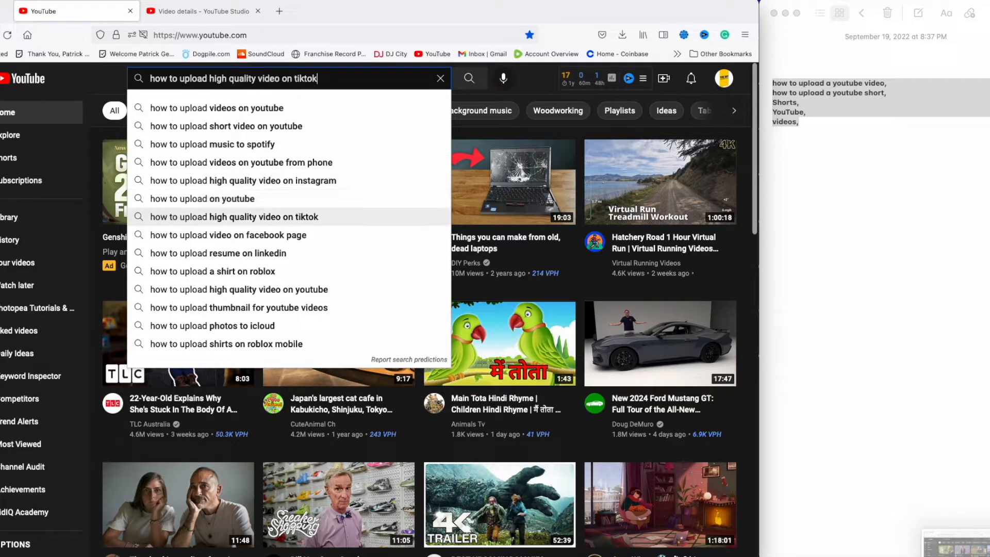
pyautogui.press('Down')
pyautogui.press('Down')
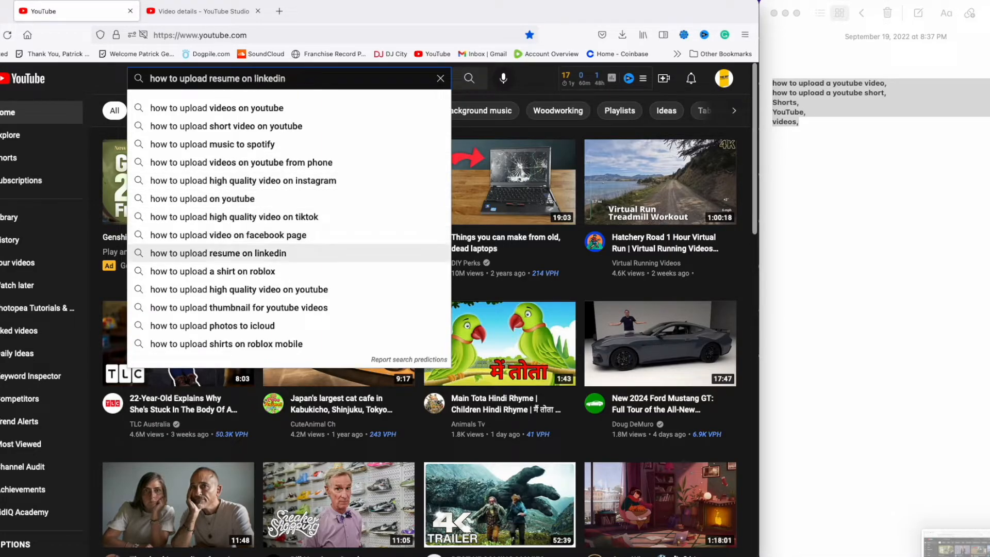
pyautogui.press('Down')
pyautogui.press('Down')
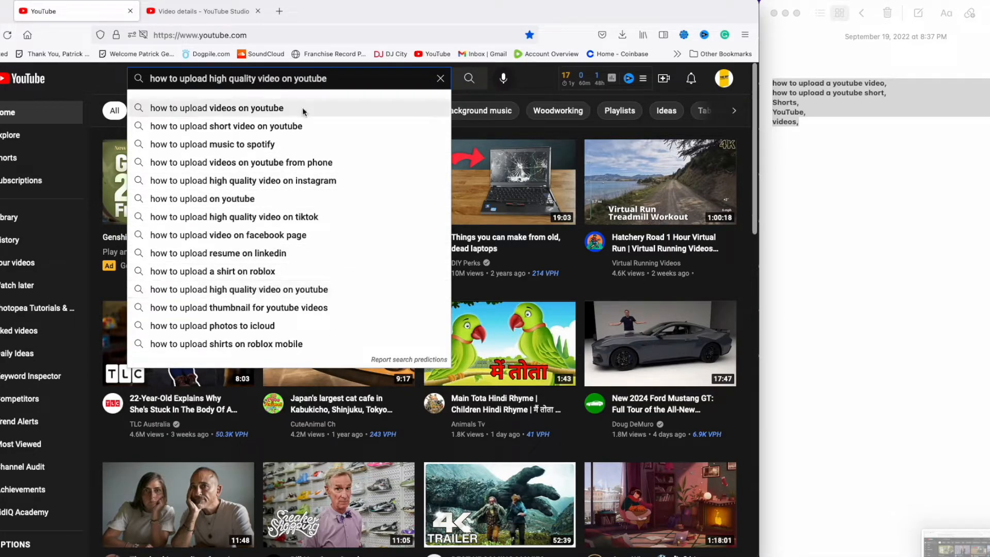
# Copy the suggestion "how to upload high quality video on youtube" and add it to the video's tags in YouTube Studio
pyautogui.tripleClick(298, 81)
pyautogui.press('super+c')
pyautogui.click(242, 12)
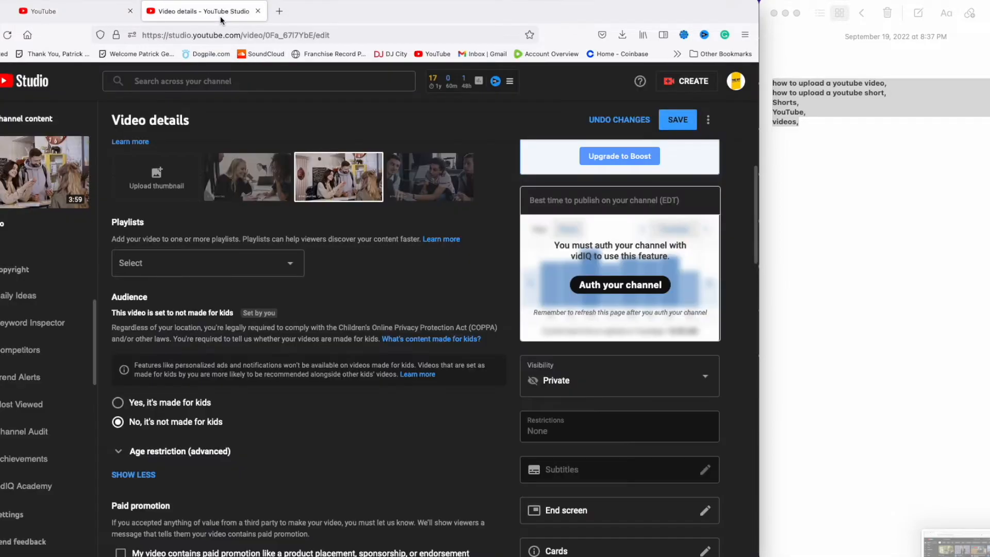
pyautogui.scroll(-10, 309, 407)
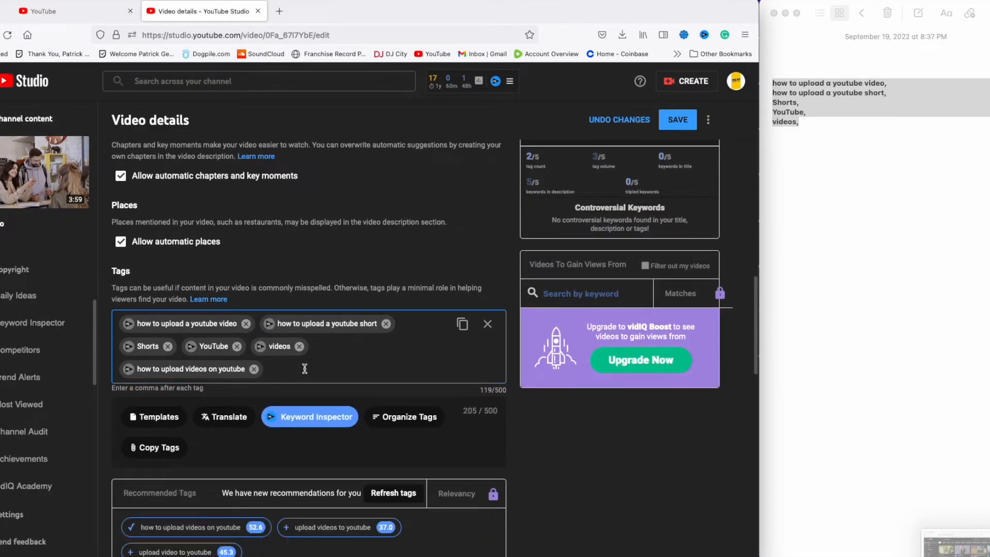
pyautogui.write('how to upload high quality video on youtube,')
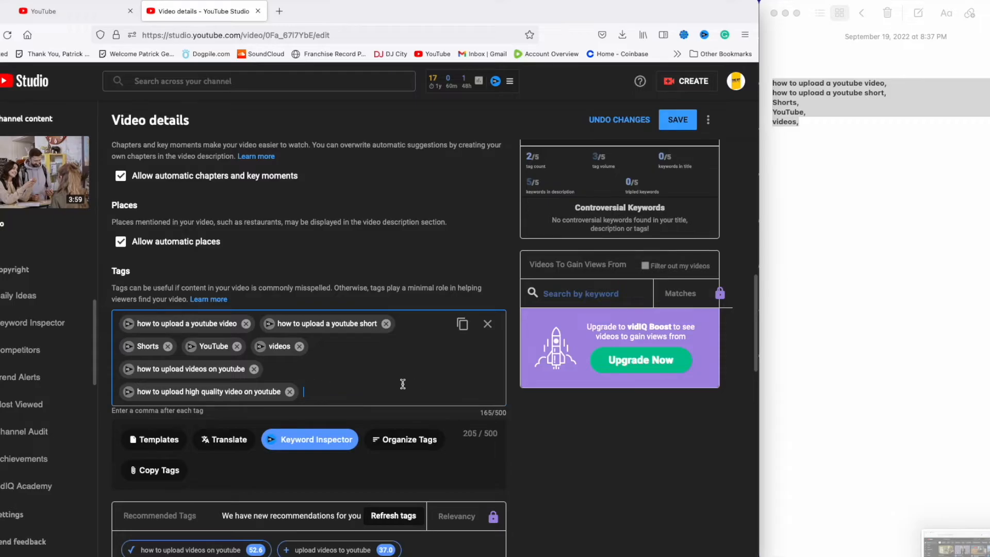
# Add the copied phrase "how to upload high quality video on youtube" as the last keyword line of the description
pyautogui.scroll(10, 376, 387)
pyautogui.scroll(7, 330, 313)
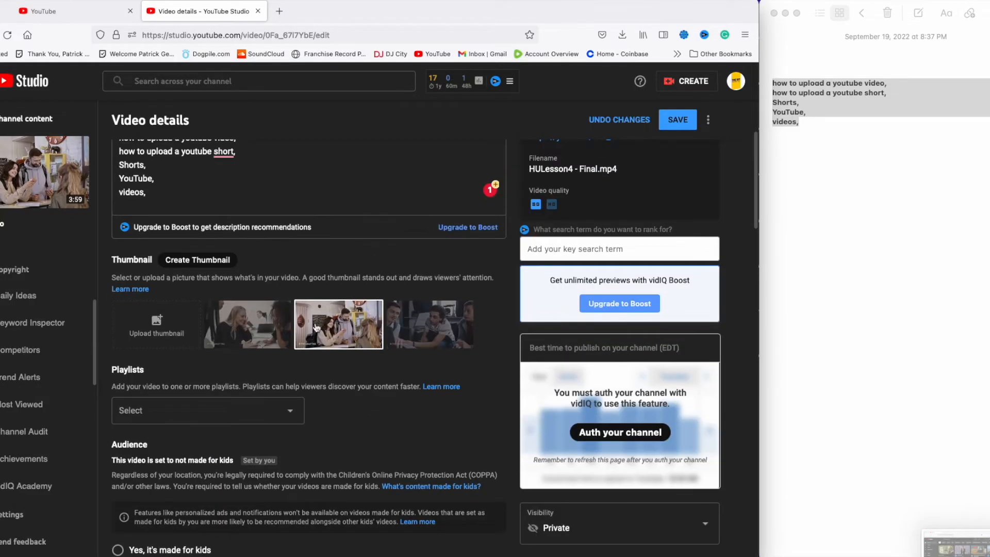
pyautogui.press('super+v')
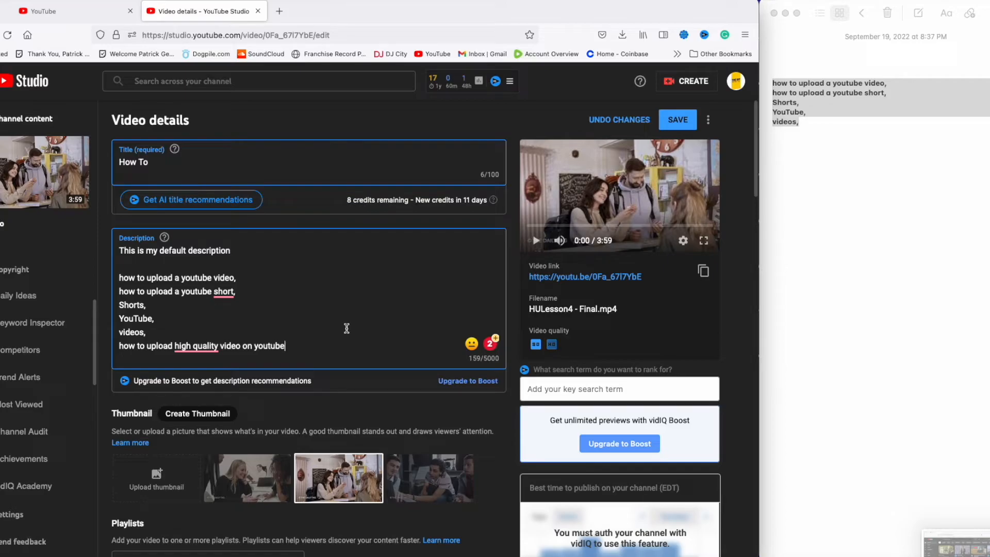
# Choose the third auto-generated image, showing three men talking, as the video's thumbnail
pyautogui.scroll(-4, 346, 328)
pyautogui.click(248, 375)
pyautogui.click(430, 375)
# Create a public playlist titled "Youtube Video Tutorials" and assign the video to it
pyautogui.scroll(-3, 364, 456)
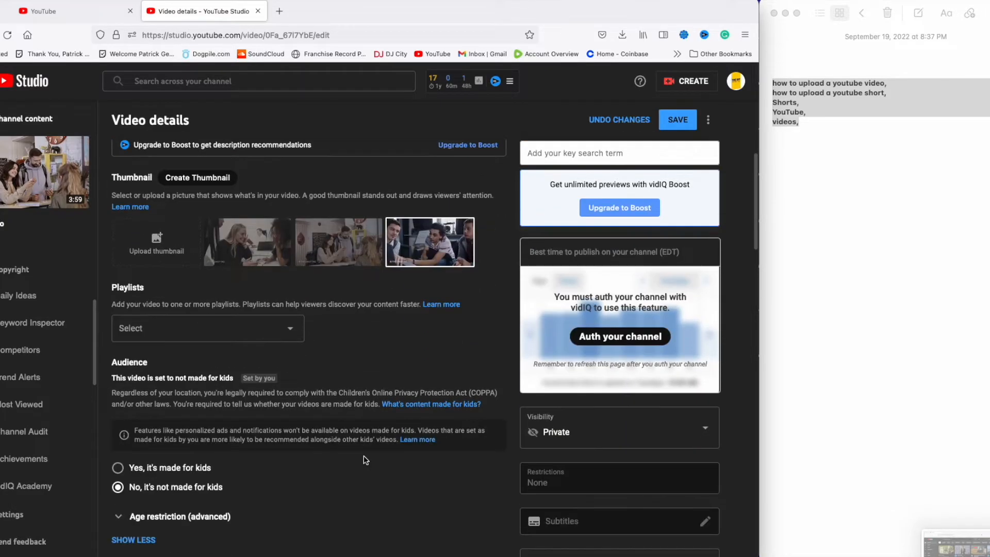
pyautogui.click(283, 343)
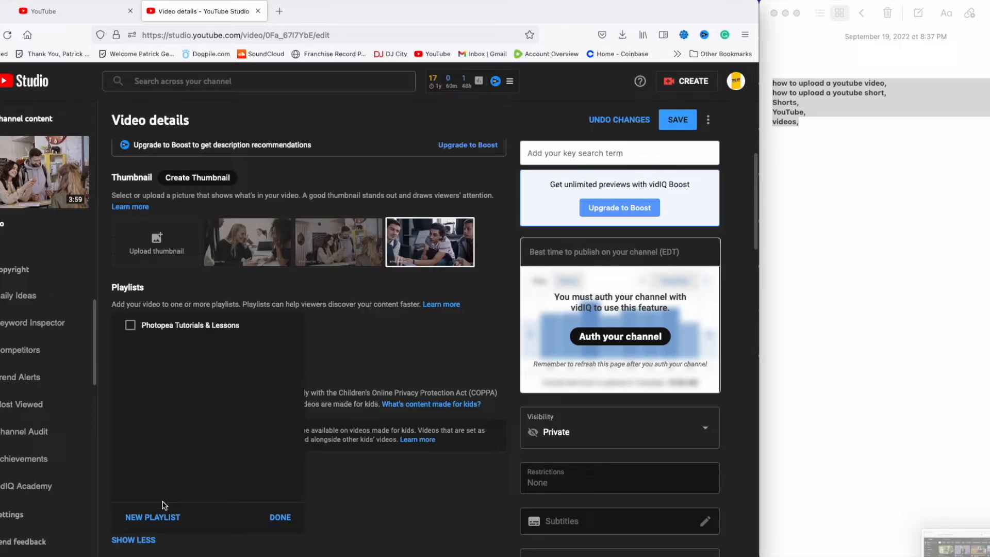
pyautogui.click(157, 517)
pyautogui.write('Youtube Video ')
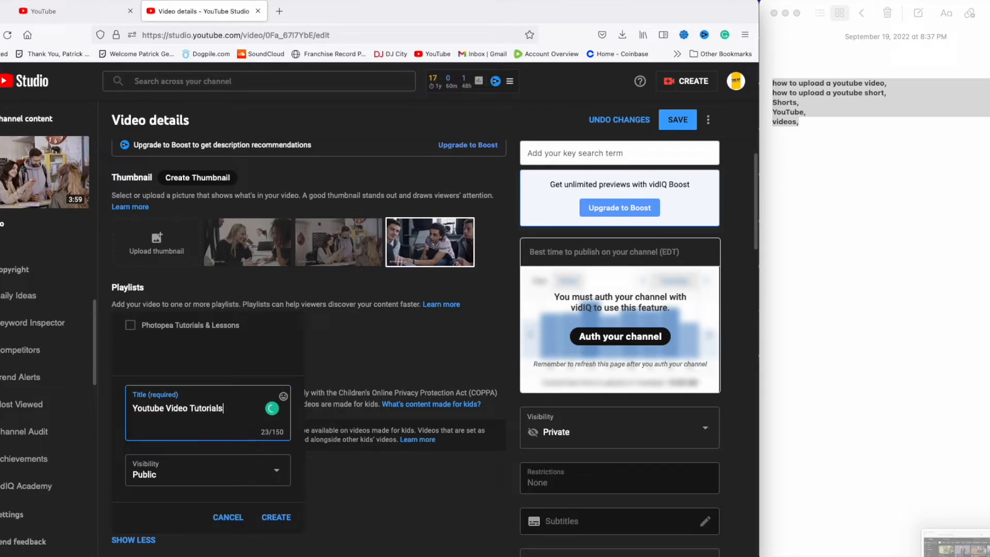
pyautogui.write('Tutorials')
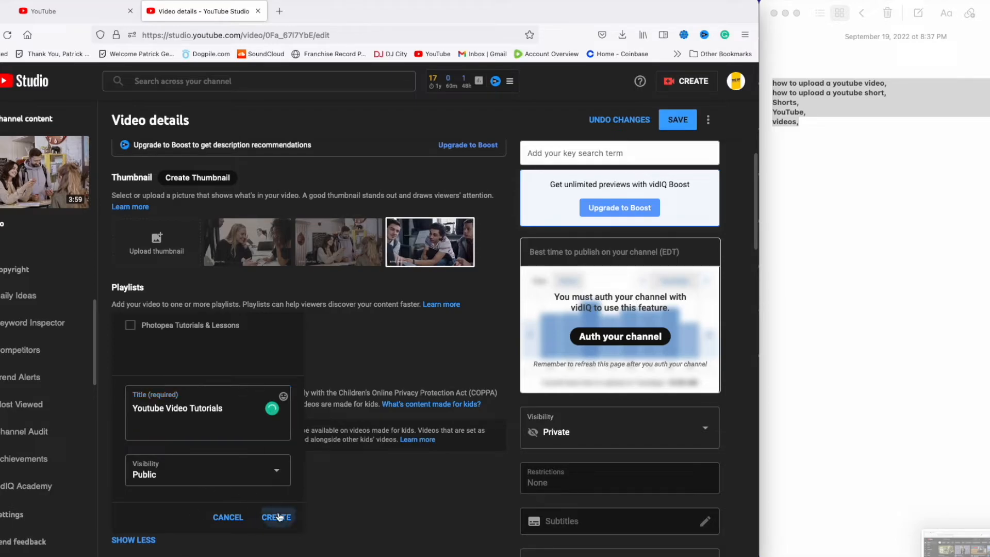
pyautogui.click(275, 516)
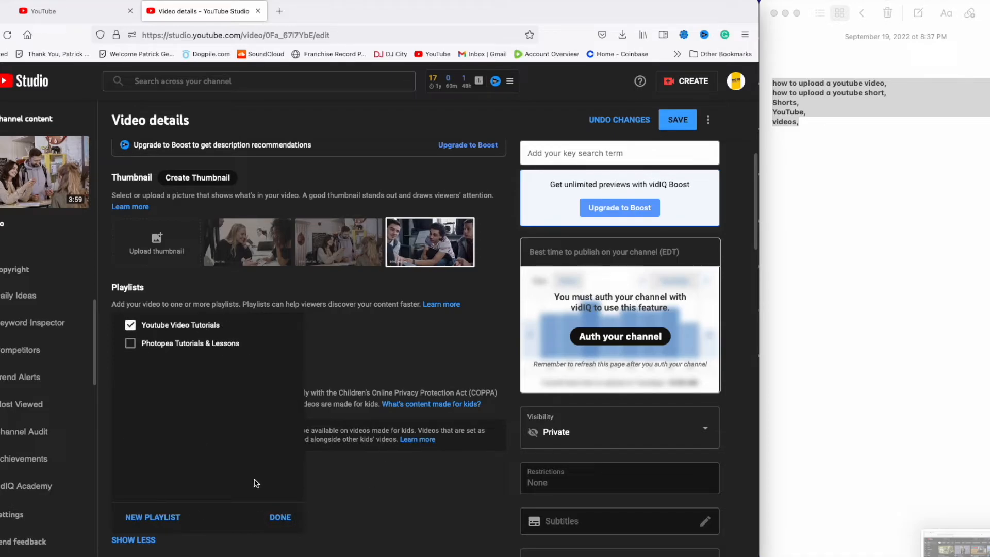
pyautogui.click(279, 518)
# Trim the end screen's most recent upload element to start at 3:53 like the other elements, and save the end screen
pyautogui.scroll(-3, 480, 487)
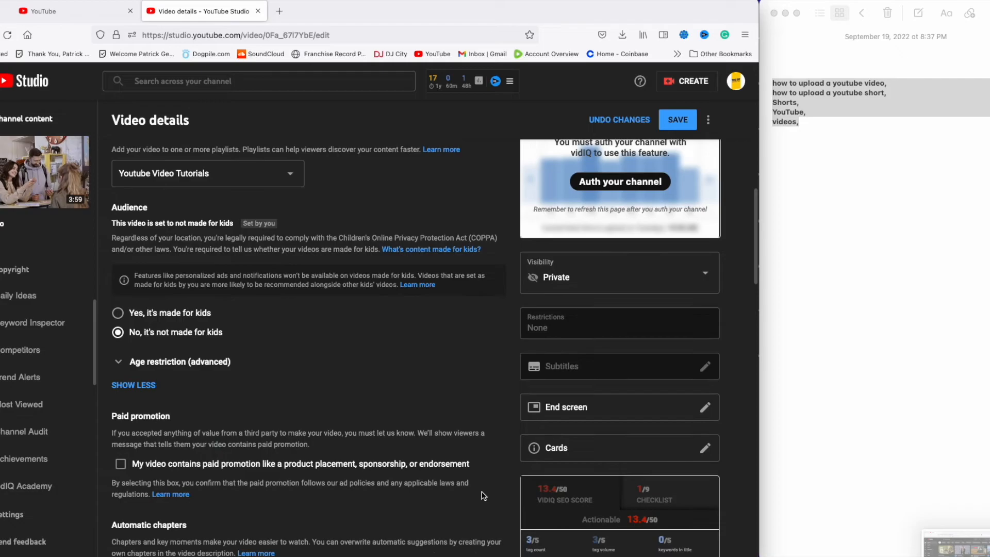
pyautogui.scroll(-1, 488, 487)
pyautogui.click(602, 374)
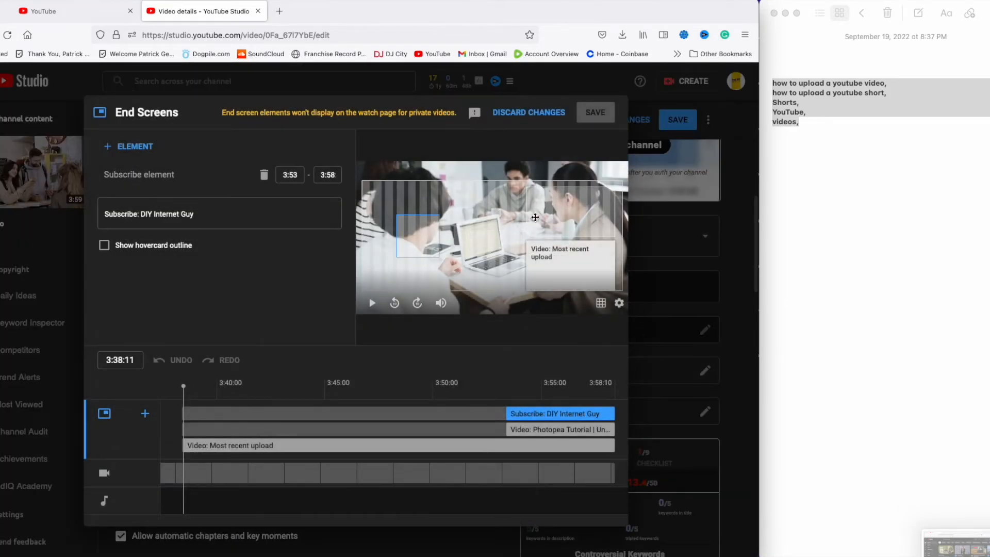
pyautogui.click(577, 257)
pyautogui.click(576, 199)
pyautogui.click(575, 266)
pyautogui.click(573, 211)
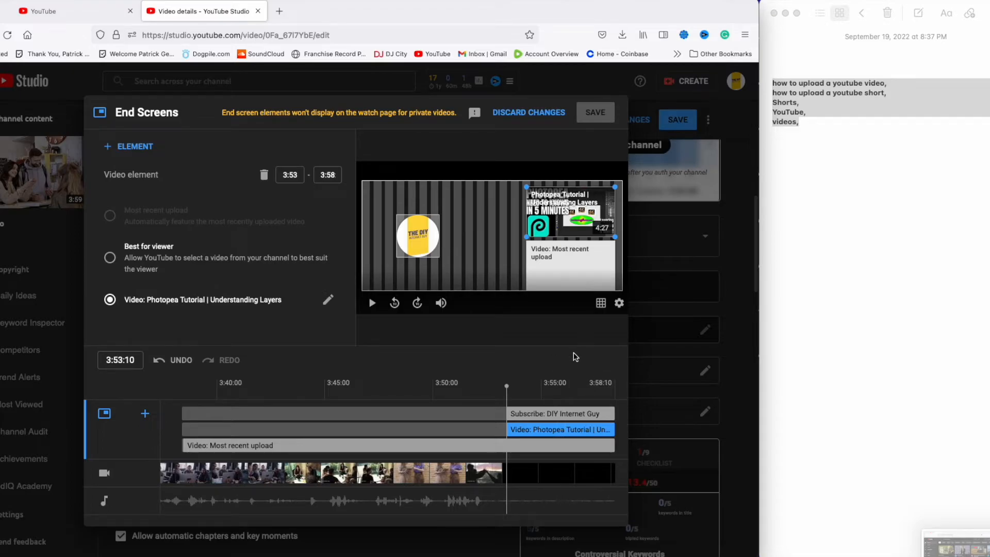
pyautogui.click(183, 446)
pyautogui.moveTo(183, 447); pyautogui.dragTo(488, 466)
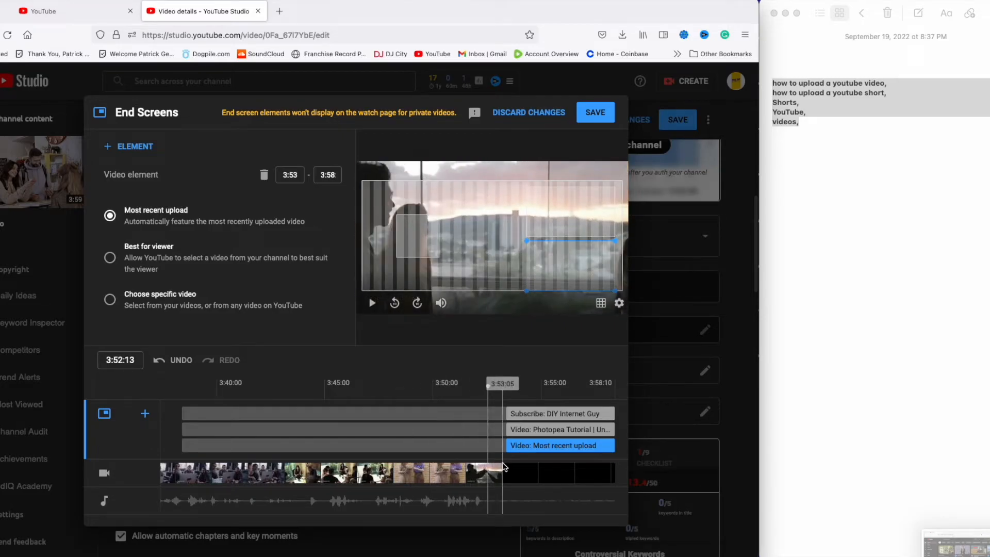
pyautogui.click(588, 124)
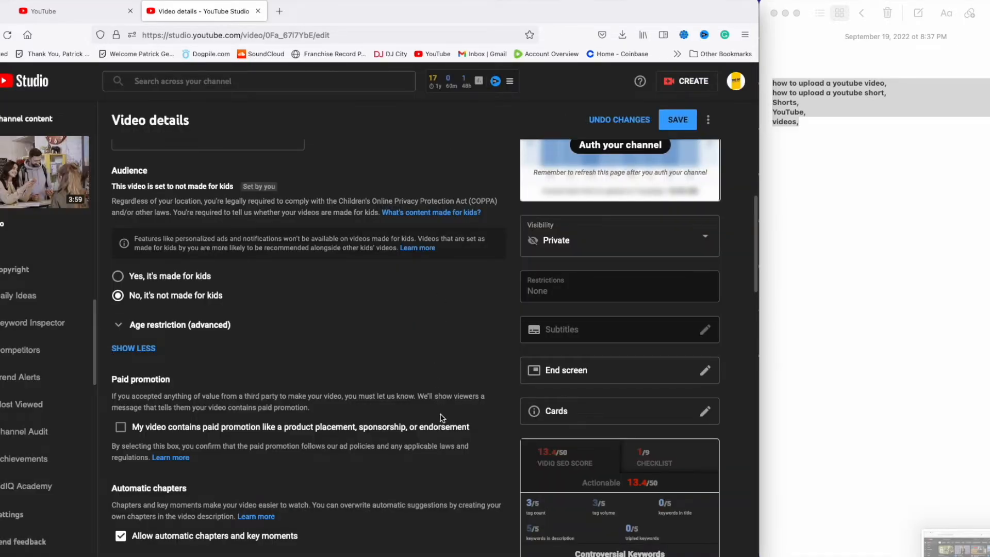
# Review the remaining video details down to the tags and save the changes to the video
pyautogui.scroll(-3, 454, 420)
pyautogui.scroll(-10, 467, 422)
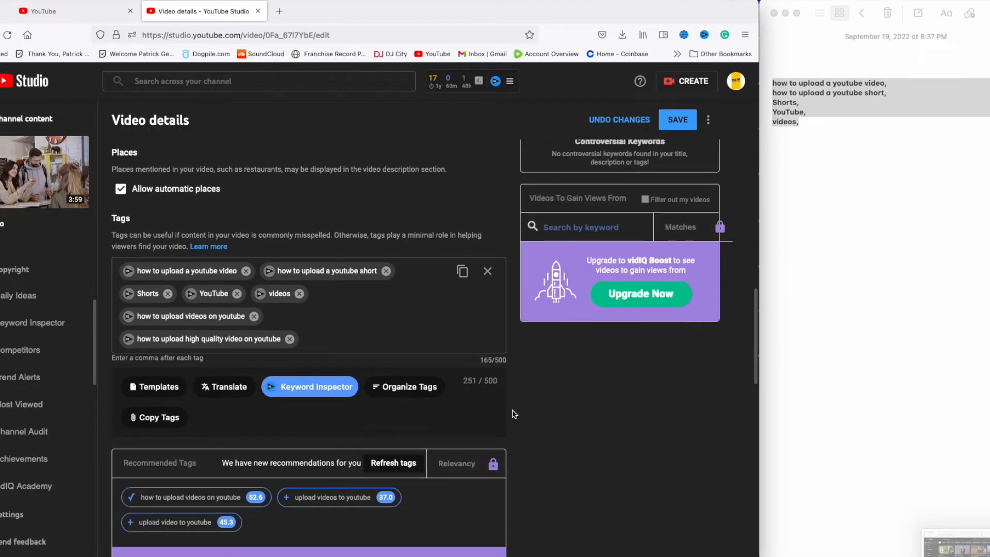
pyautogui.scroll(-2, 514, 414)
pyautogui.scroll(15, 517, 427)
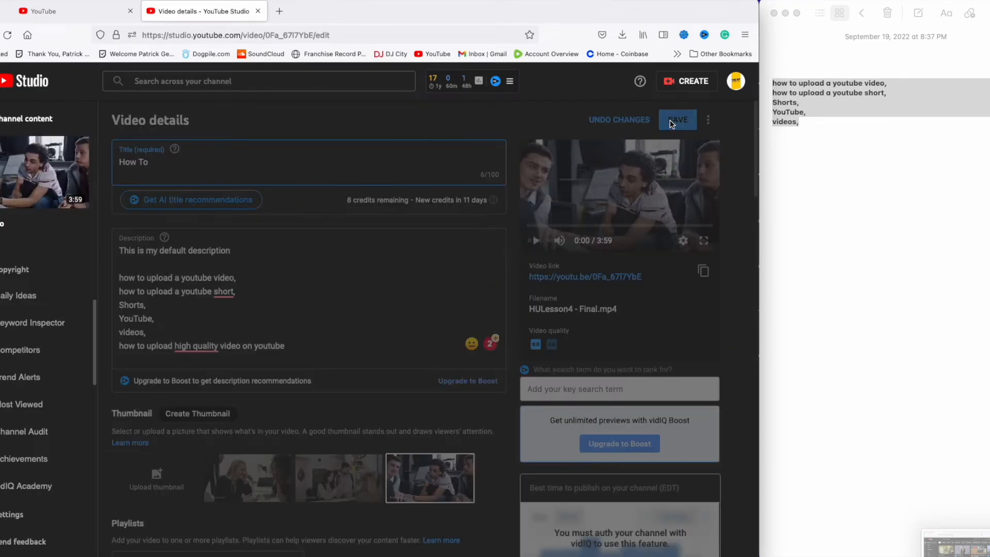
pyautogui.click(669, 119)
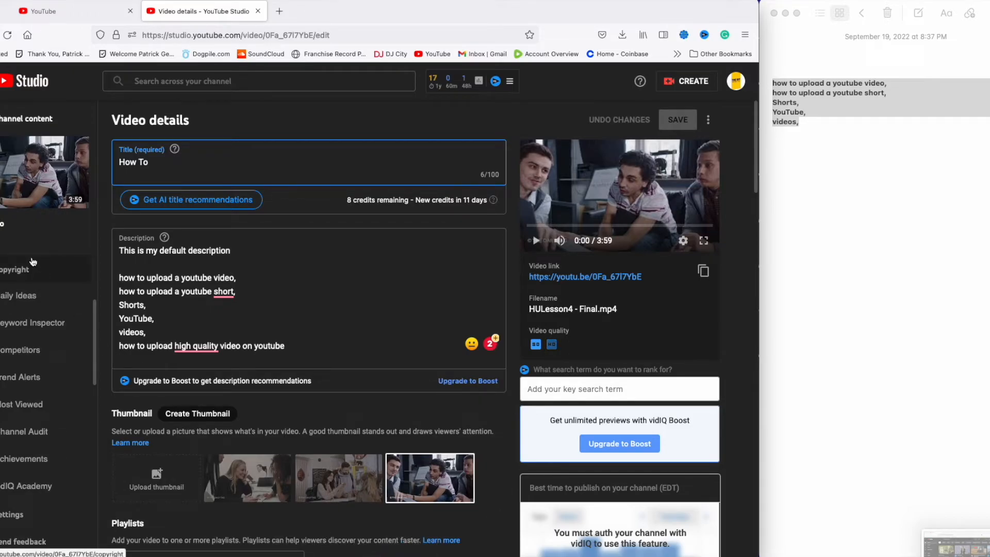
# Go to the channel content list, view the "How To" video's details from there, and return to the list
pyautogui.click(3, 123)
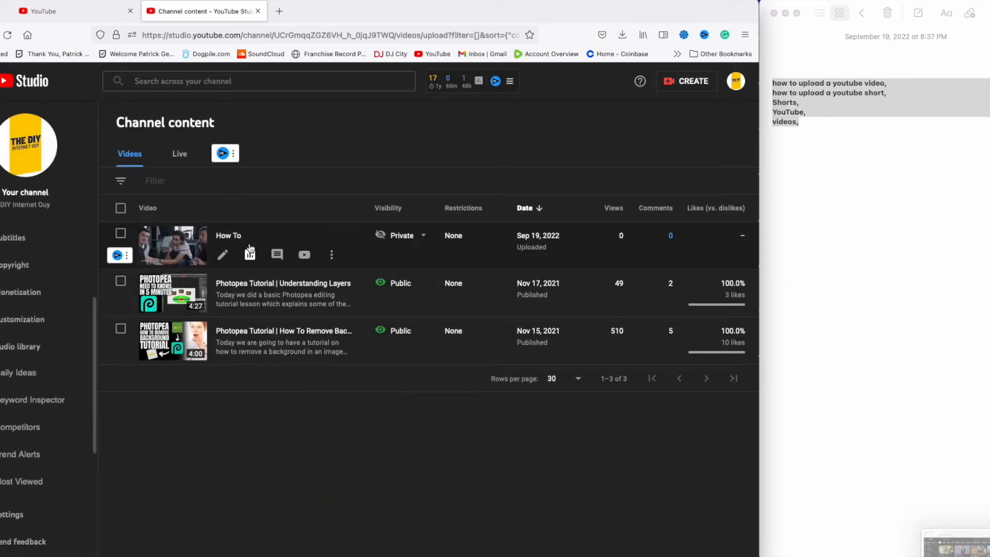
pyautogui.click(232, 236)
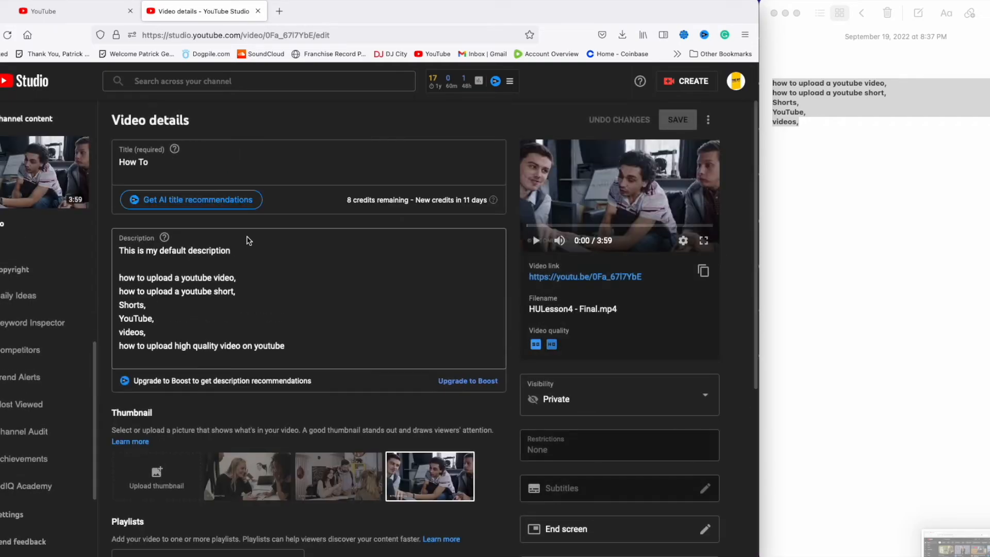
pyautogui.click(2, 123)
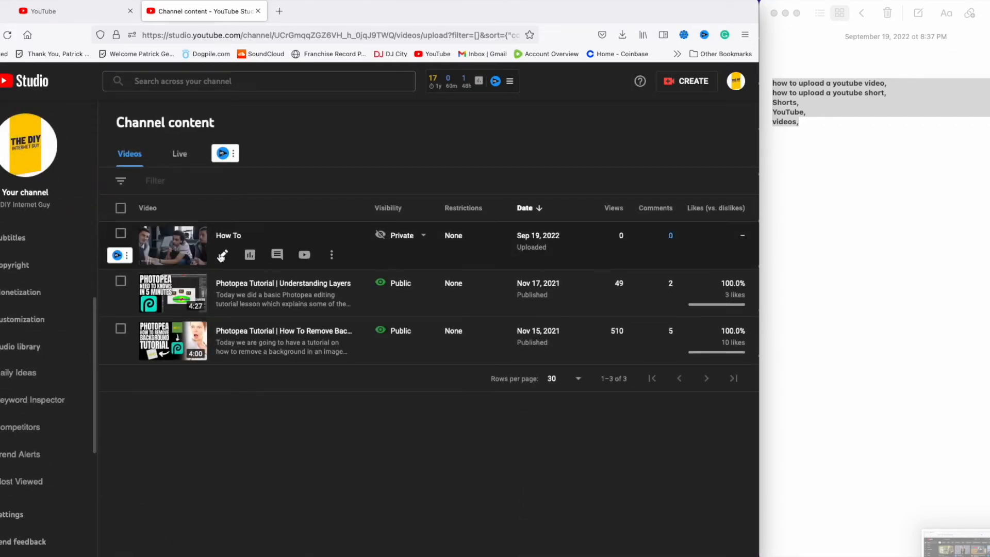
# Retitle the "How To" video as "How To Upload a youtube video" from the content list and save it
pyautogui.click(332, 256)
pyautogui.click(286, 257)
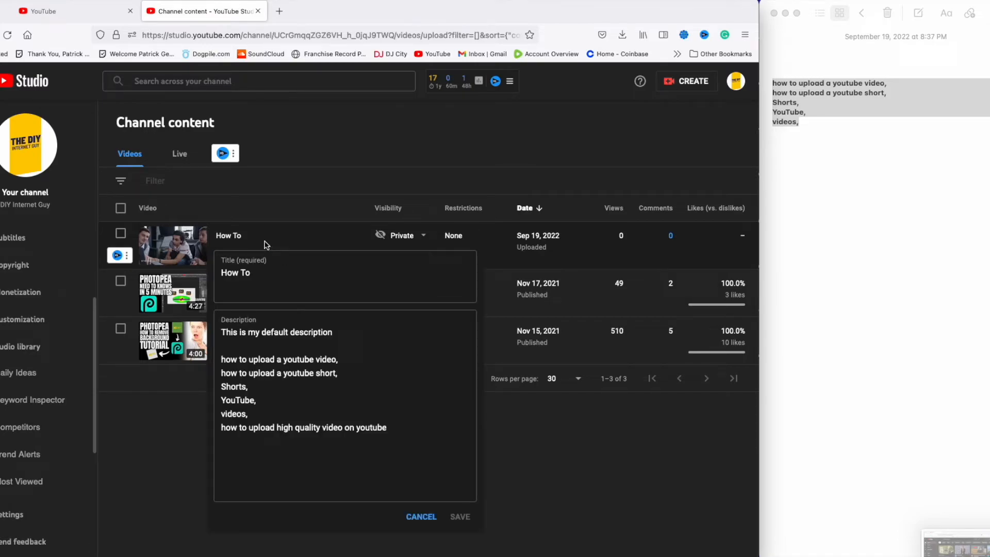
pyautogui.click(266, 287)
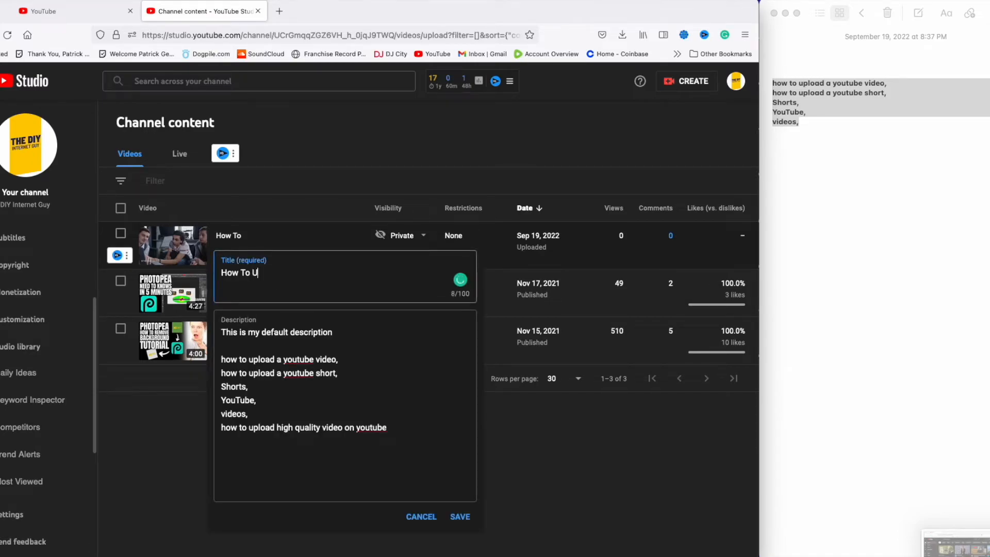
pyautogui.write('Upload a youtube video')
pyautogui.click(357, 395)
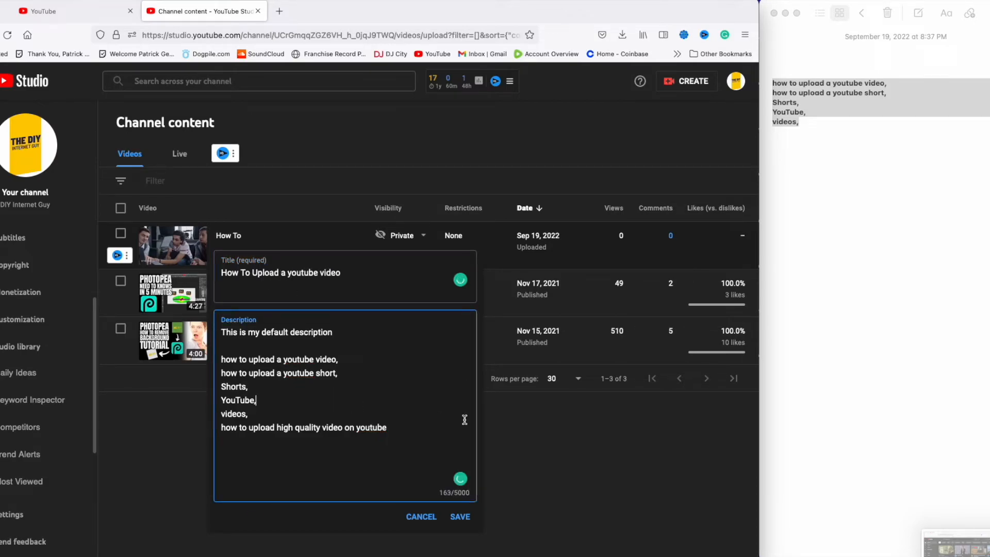
pyautogui.click(462, 517)
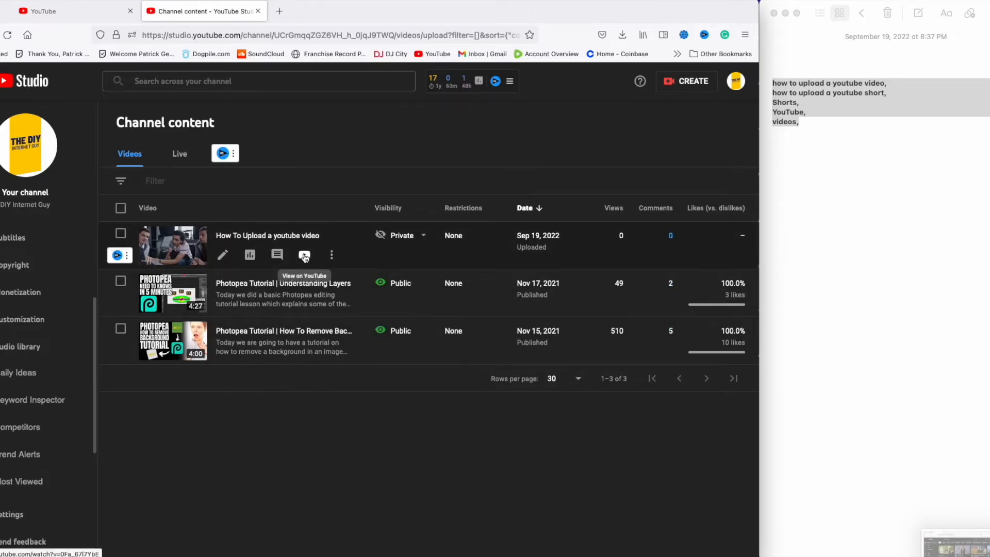
# View the retitled video's watch page on YouTube and close it again
pyautogui.click(304, 256)
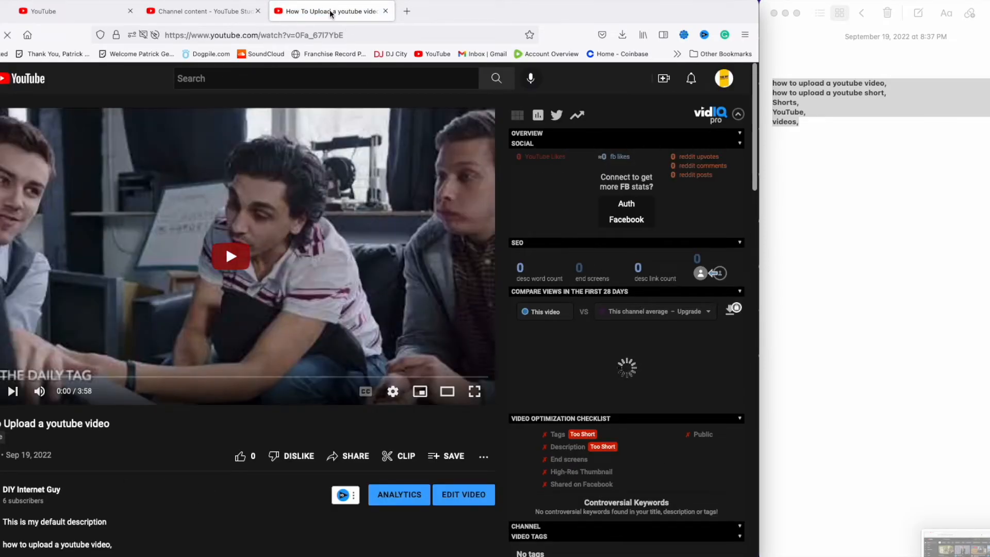
pyautogui.click(385, 10)
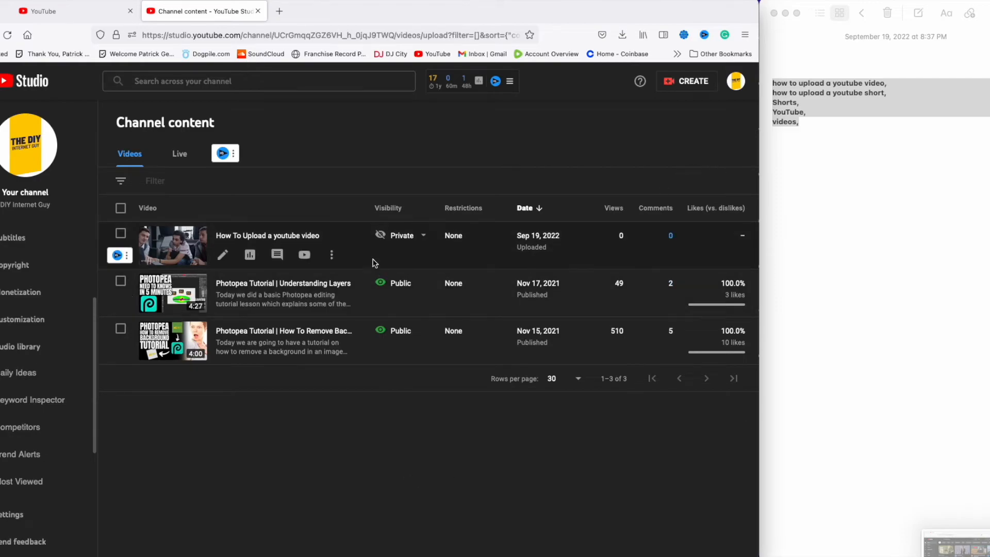
# Switch the "How To Upload a youtube video" visibility from the content list to a scheduled release on Sep 19, 2022 at 10:00 PM
pyautogui.click(400, 238)
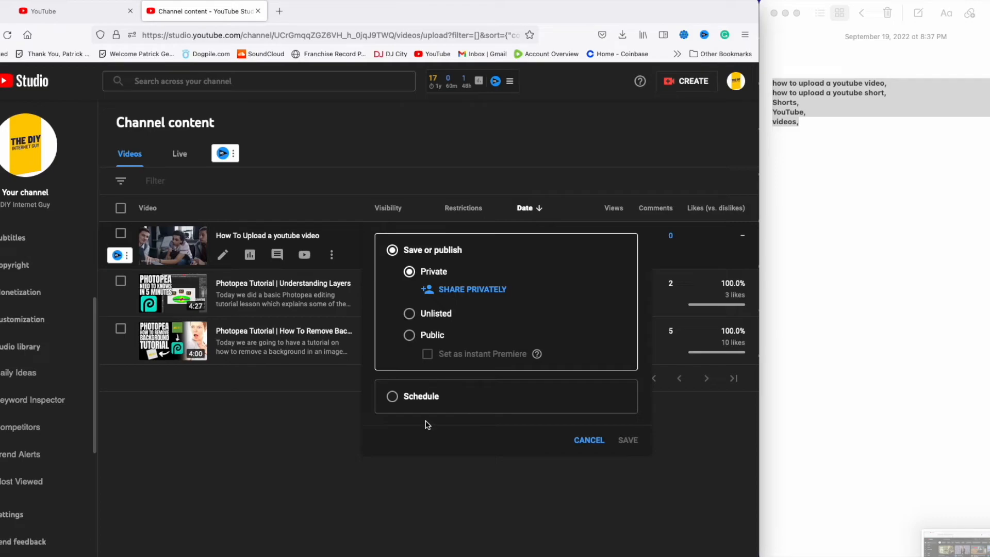
pyautogui.click(421, 397)
pyautogui.click(487, 329)
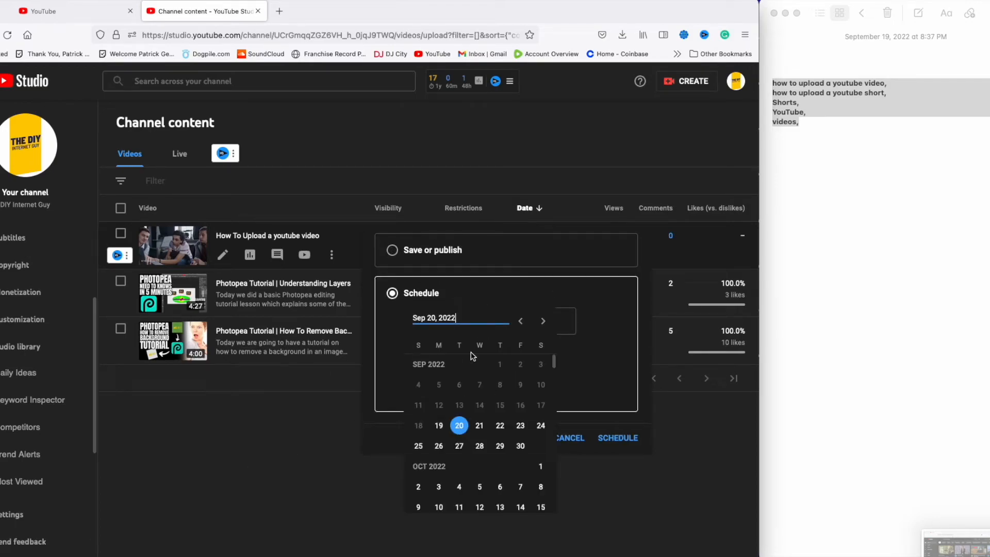
pyautogui.click(436, 426)
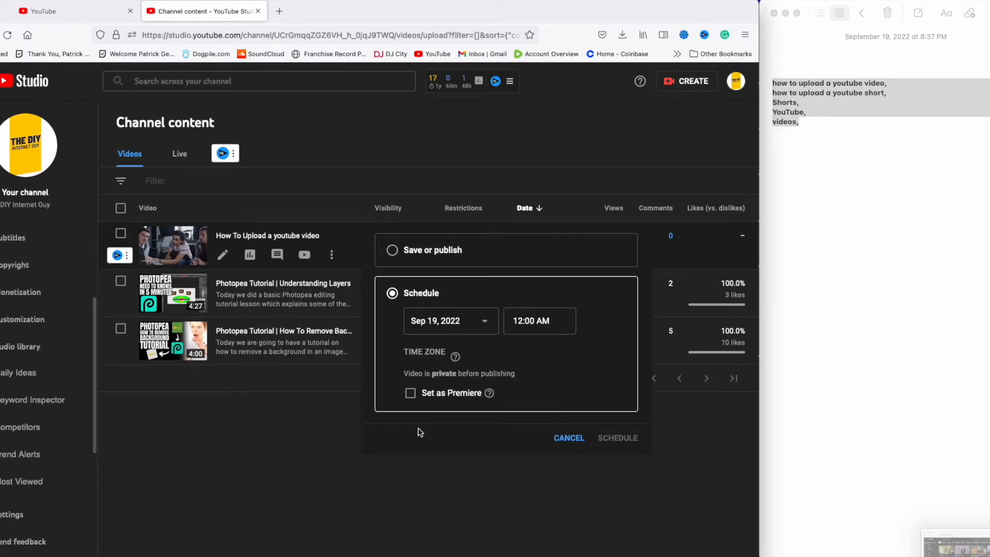
pyautogui.click(533, 325)
pyautogui.scroll(-8, 541, 392)
pyautogui.scroll(-10, 542, 407)
pyautogui.scroll(-2, 541, 405)
pyautogui.scroll(-10, 543, 407)
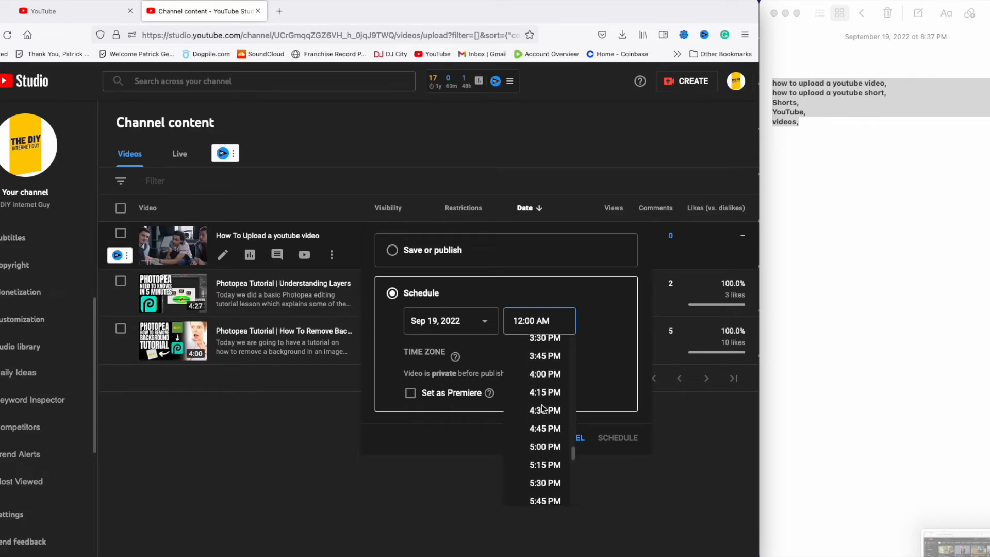
pyautogui.scroll(-3, 547, 460)
pyautogui.click(547, 459)
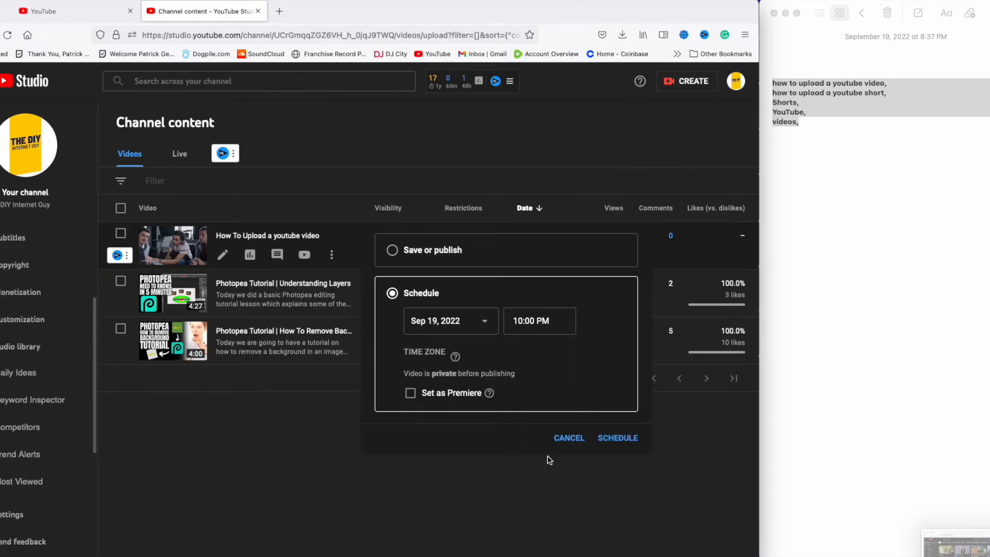
# Set the release time zone to (GMT-04:00) New York, schedule the video, and check its scheduled status in the content list
pyautogui.click(422, 355)
pyautogui.scroll(-6, 475, 302)
pyautogui.scroll(2, 475, 296)
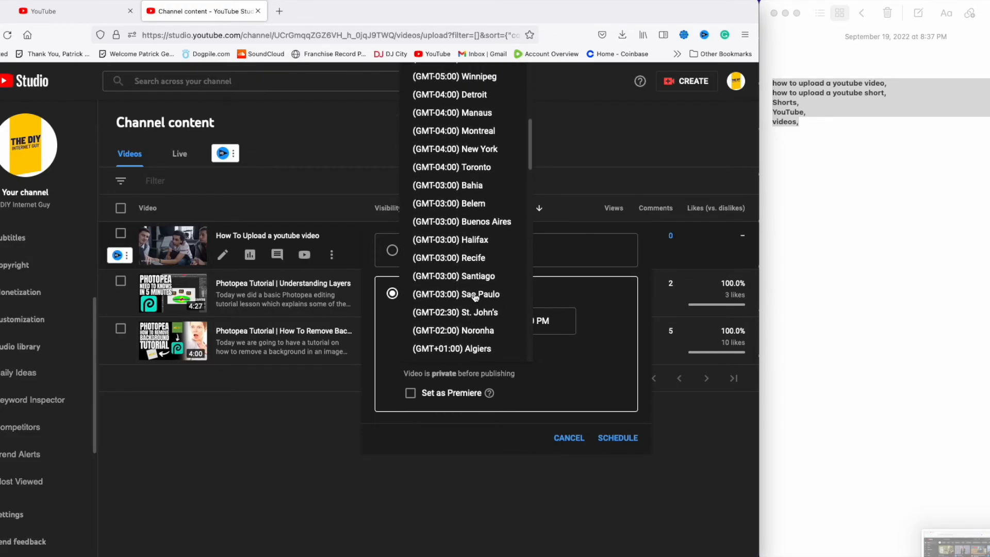
pyautogui.click(461, 149)
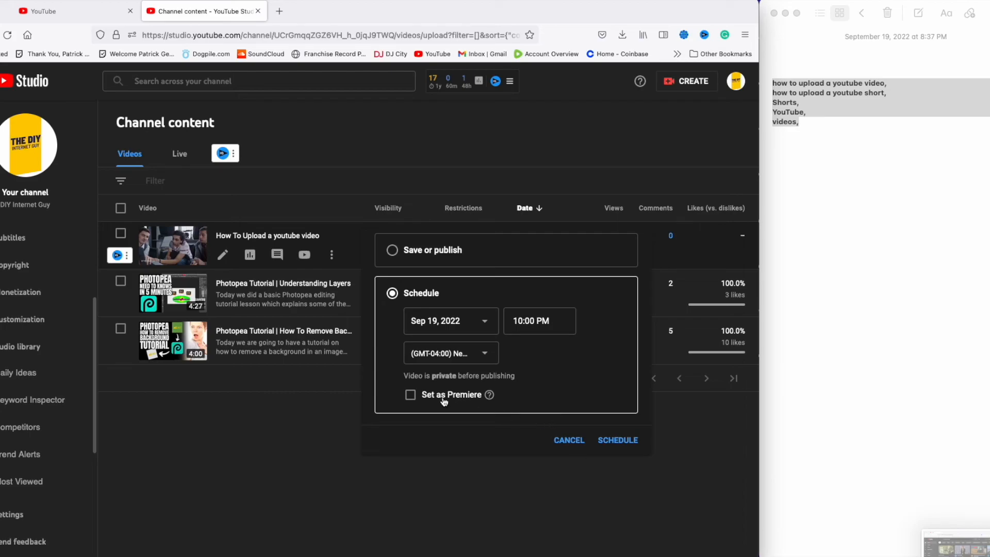
pyautogui.click(621, 439)
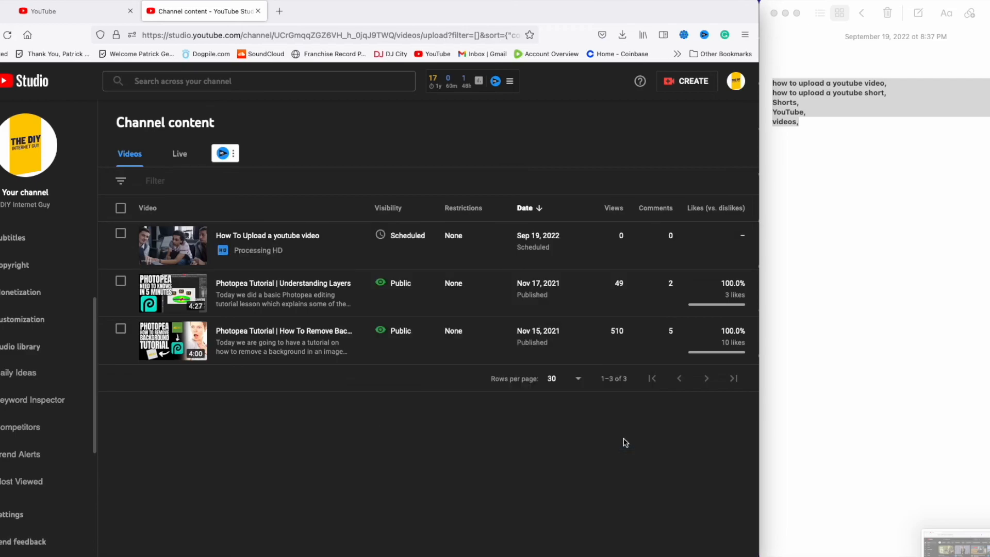
pyautogui.moveTo(415, 244)
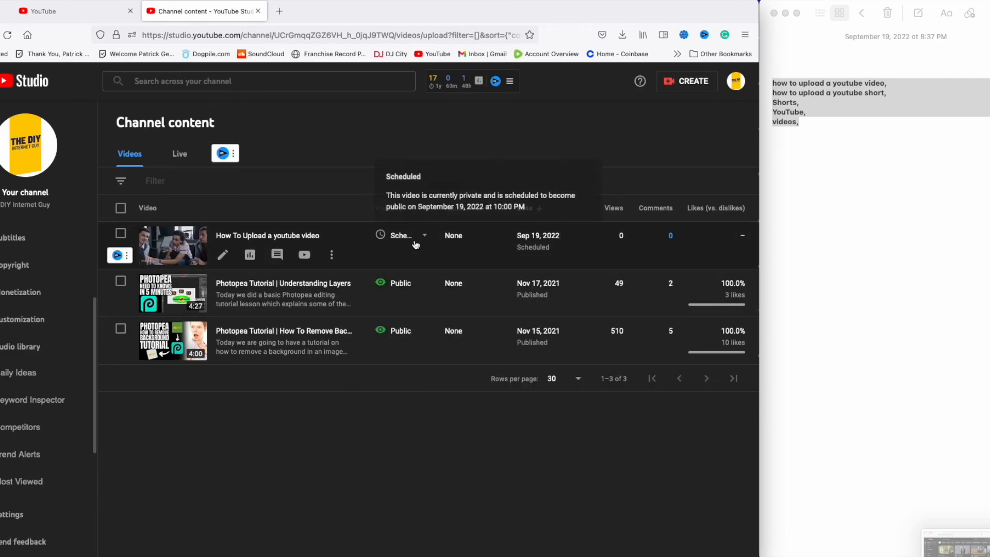